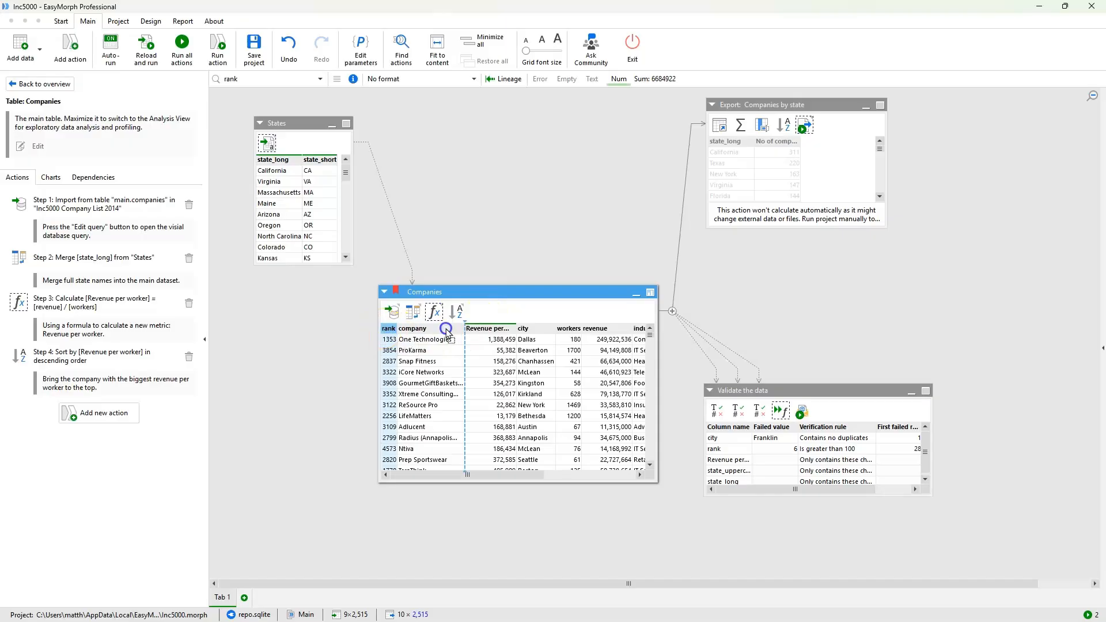
# - Move the rank column after company and sort the table by rank in ascending order
pyautogui.moveTo(545, 328); pyautogui.dragTo(474, 330)
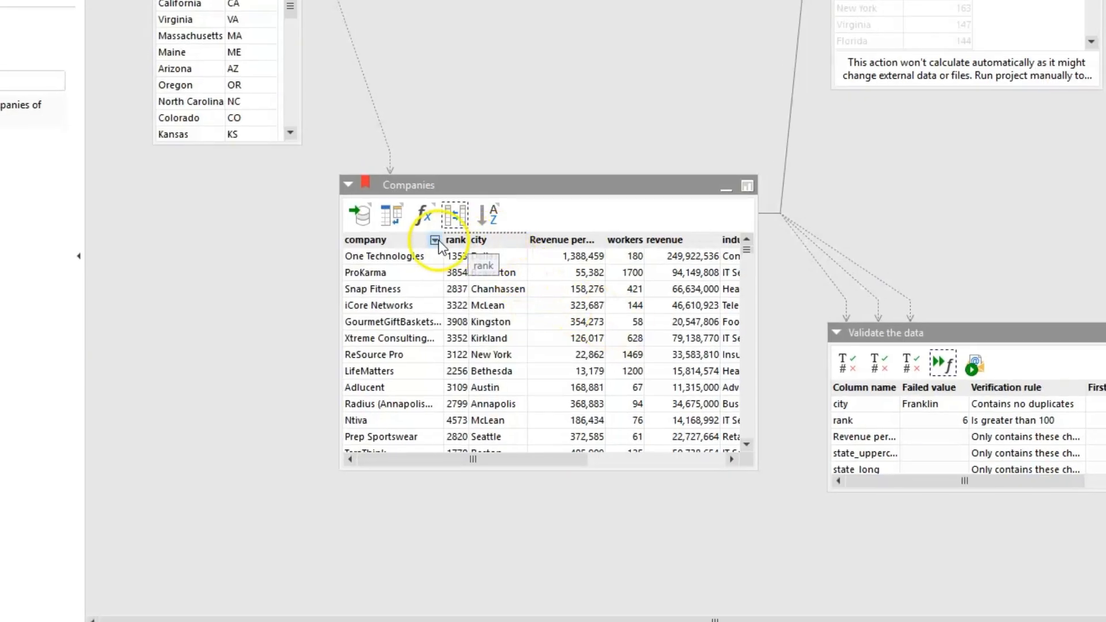
pyautogui.rightClick(453, 241)
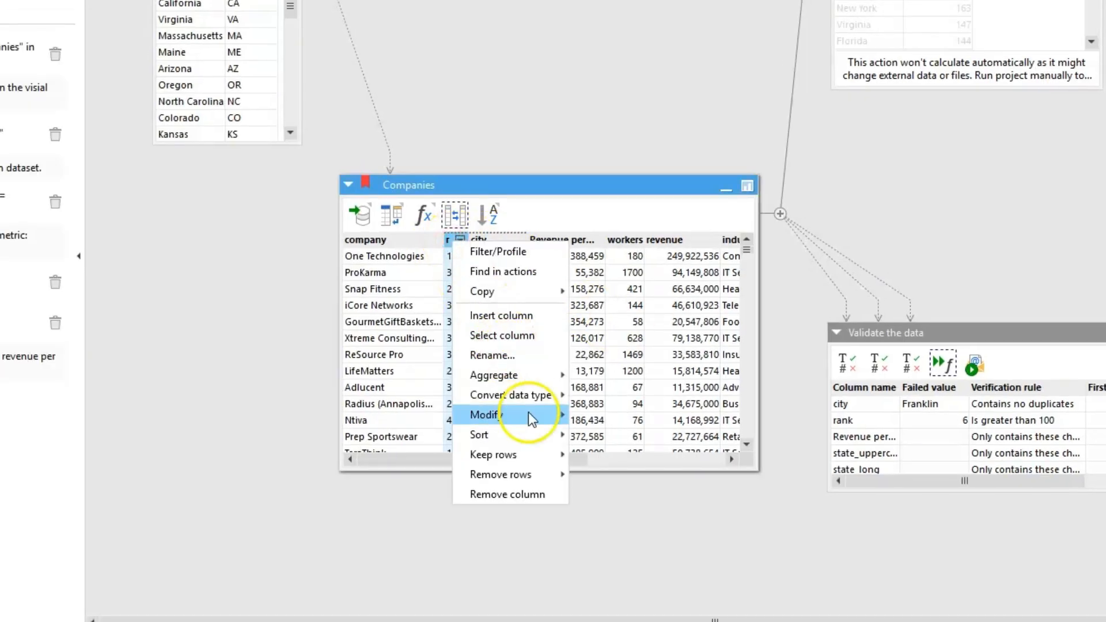
pyautogui.moveTo(531, 430)
pyautogui.click(592, 437)
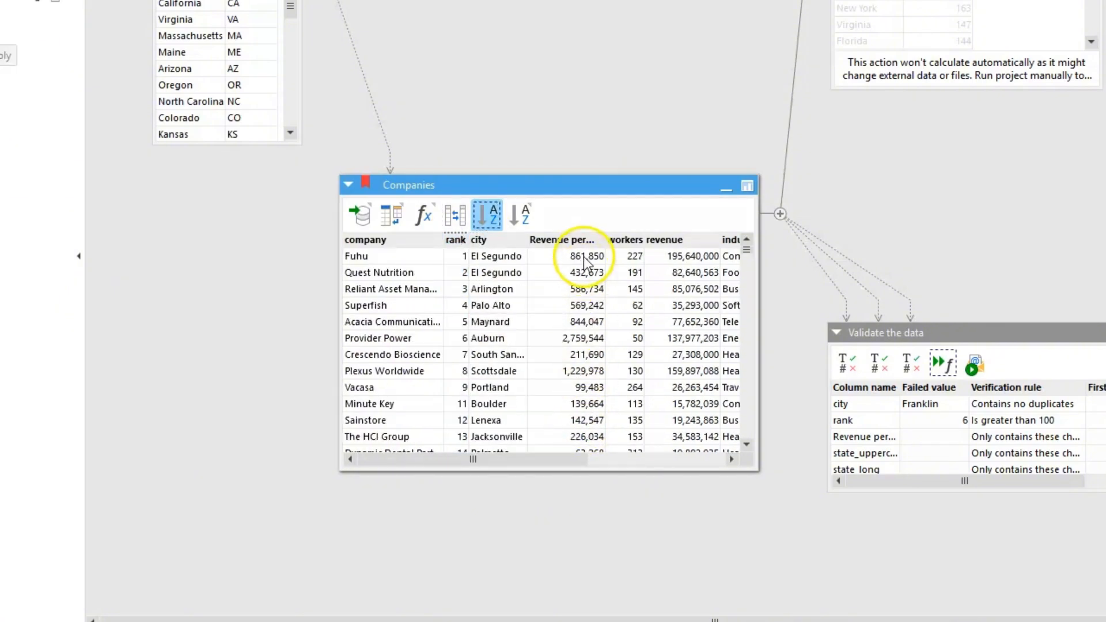
# - Convert the city column's values to UPPERCASE
pyautogui.rightClick(485, 241)
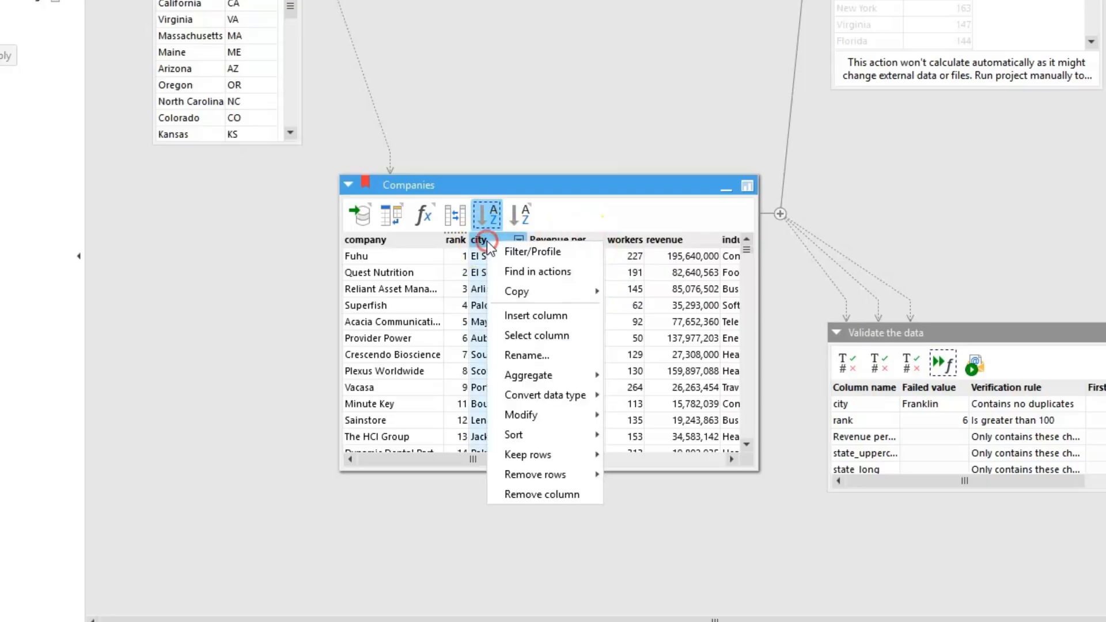
pyautogui.moveTo(579, 414)
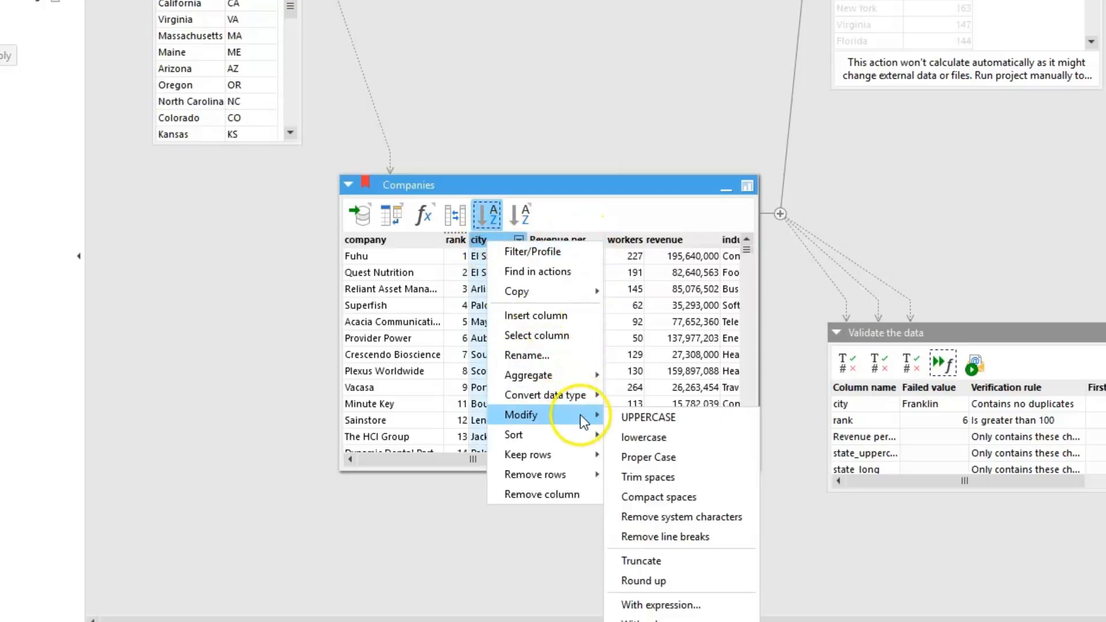
pyautogui.click(631, 419)
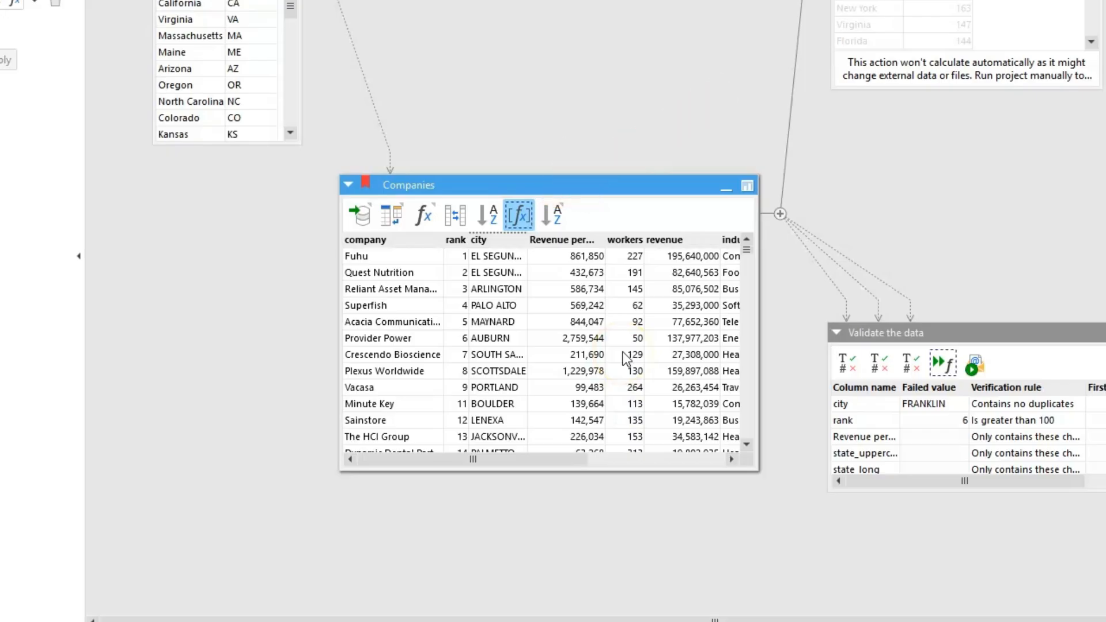
# - Replace every occurrence of Fuhu in the company column with a new company name
pyautogui.rightClick(365, 254)
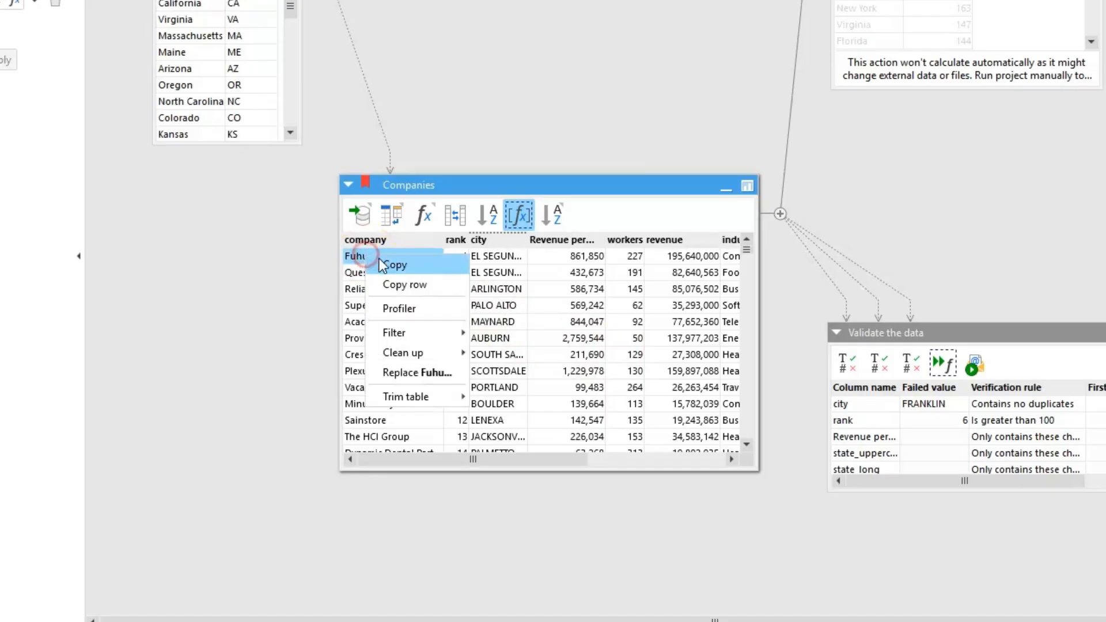
pyautogui.click(436, 373)
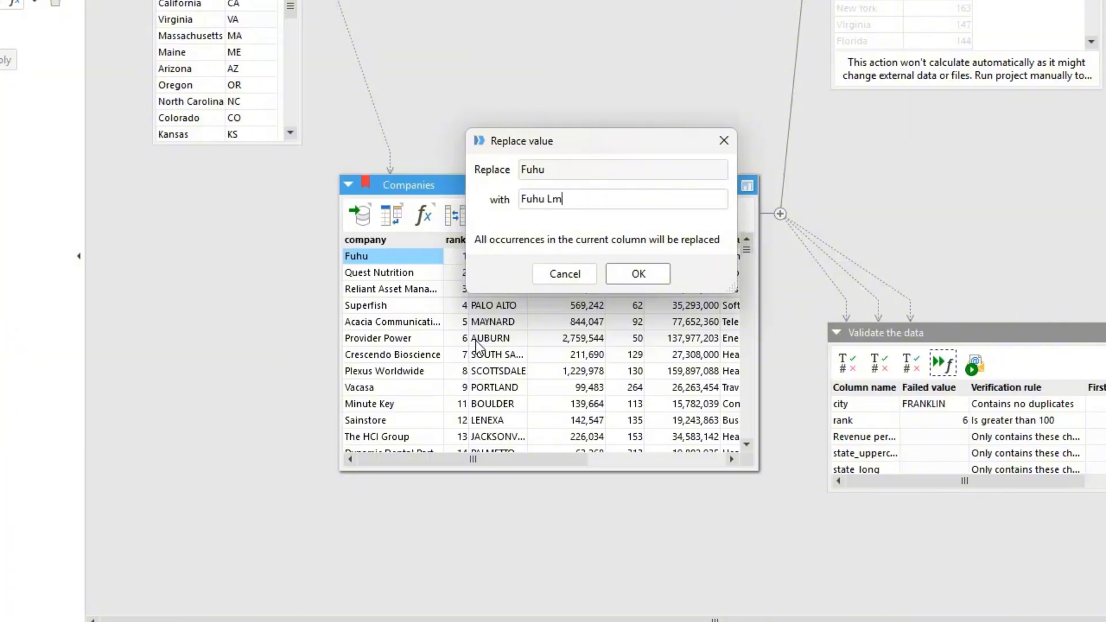
pyautogui.click(618, 276)
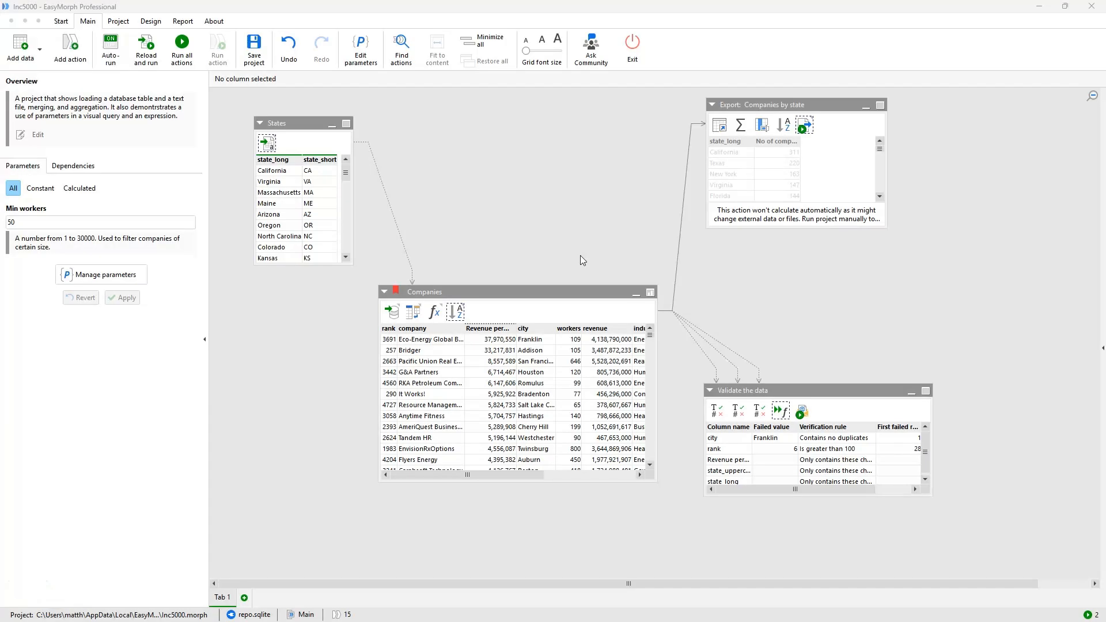
# - Search the available actions for concatenate, including extended search, and browse the suggested actions' help previews
pyautogui.click(84, 56)
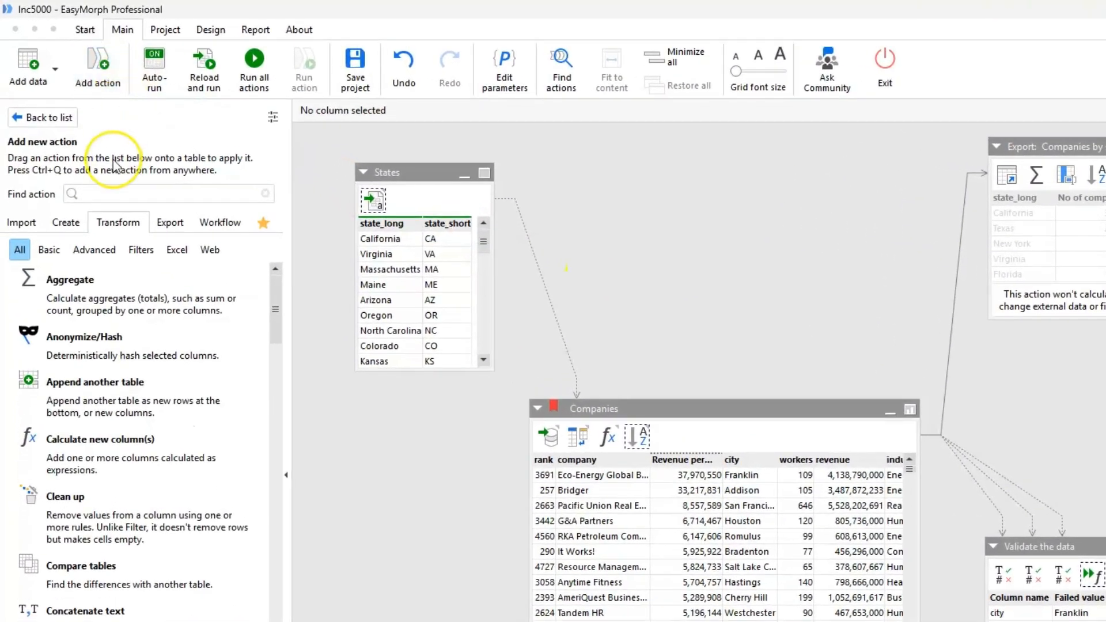
pyautogui.write('concatenat')
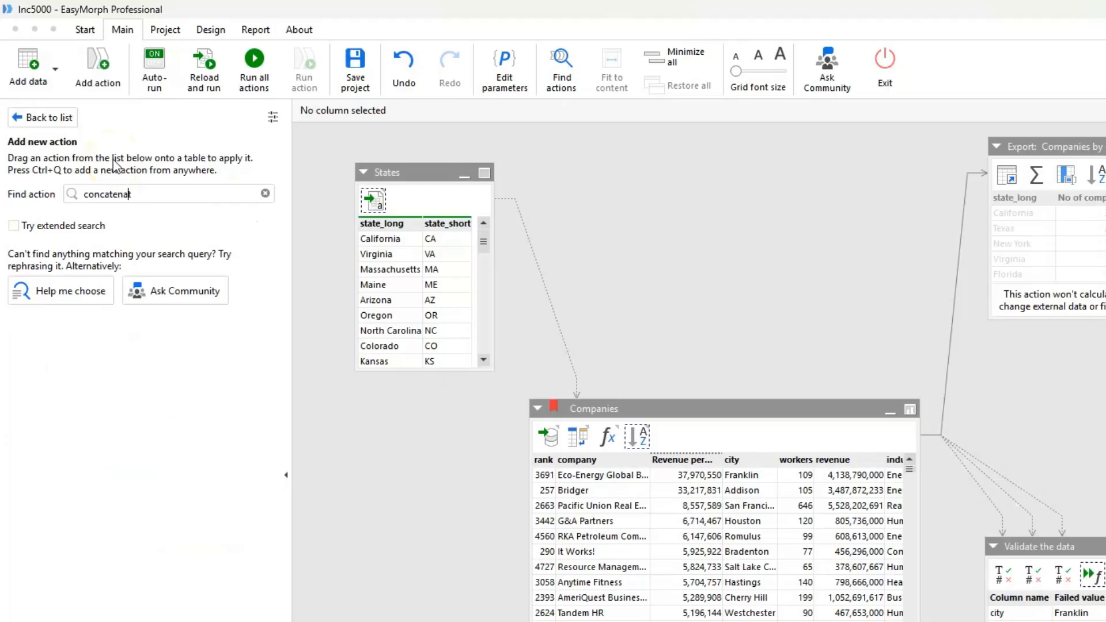
pyautogui.write('e')
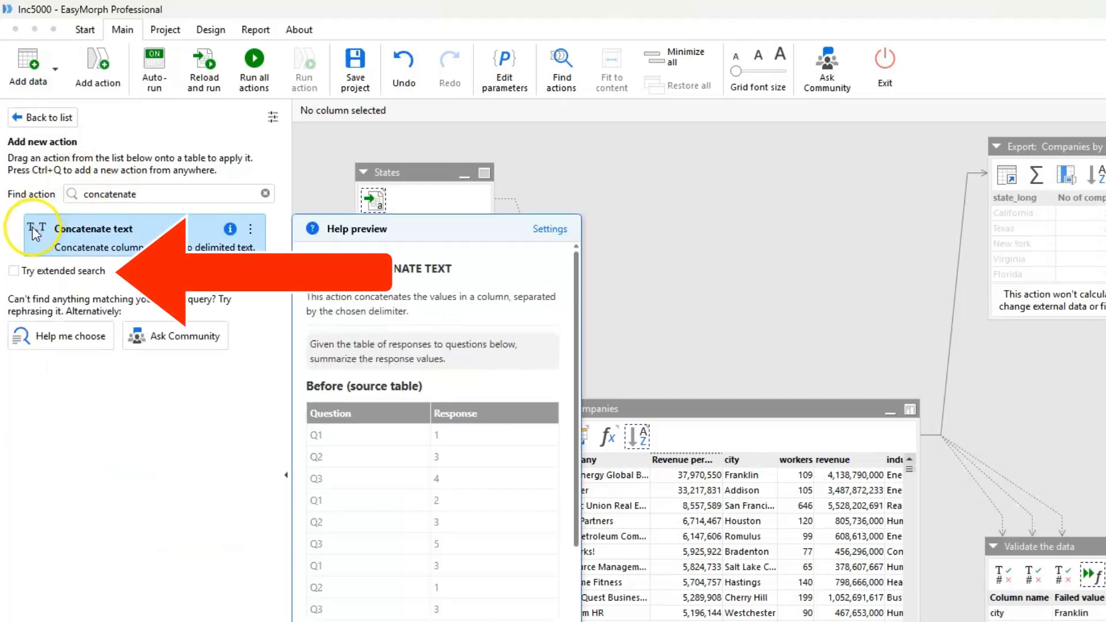
pyautogui.click(12, 271)
pyautogui.moveTo(108, 254)
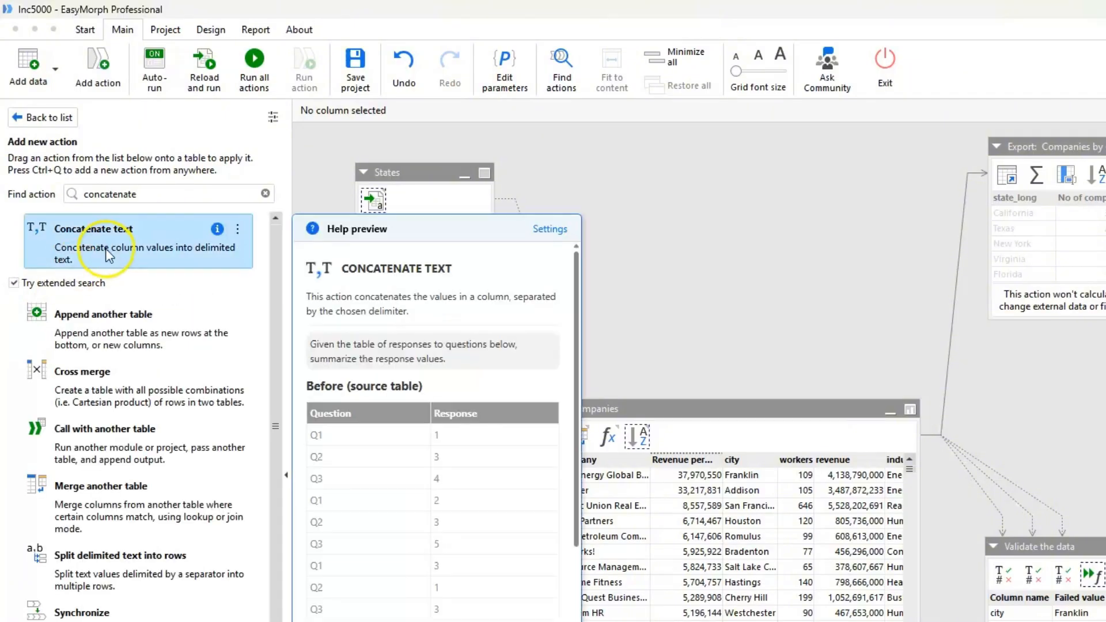
pyautogui.moveTo(165, 337)
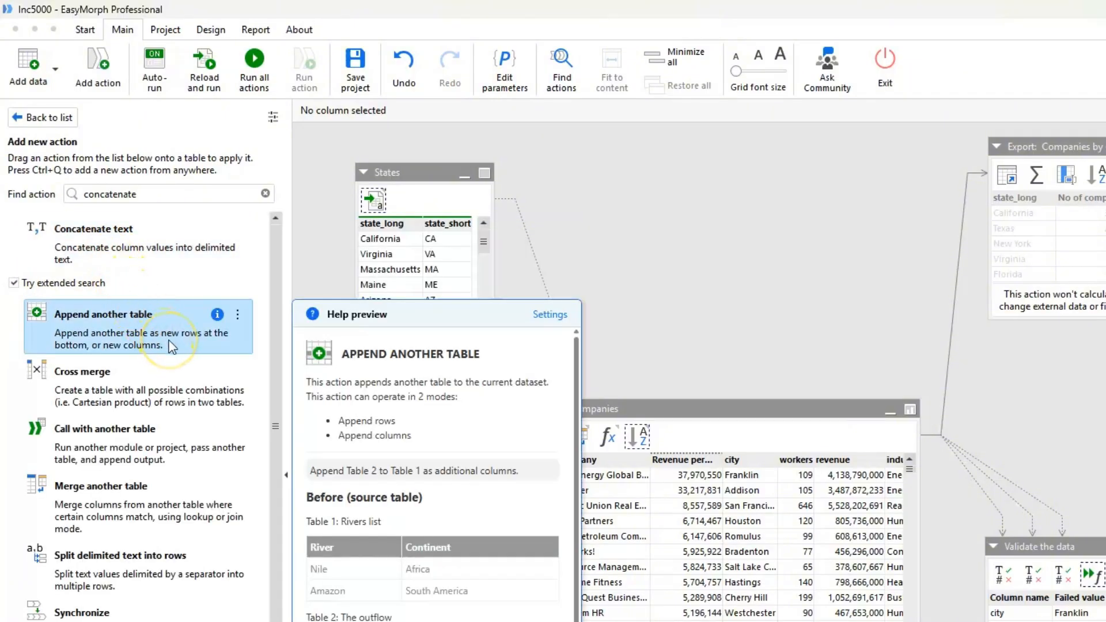
pyautogui.scroll(-5, 419, 403)
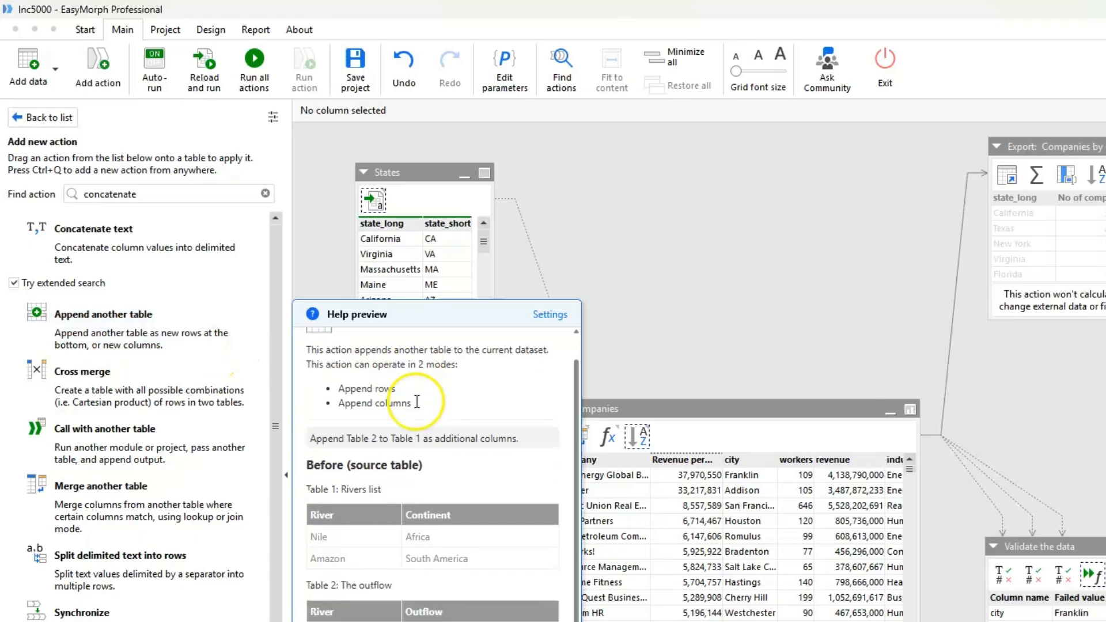
pyautogui.scroll(1, 440, 592)
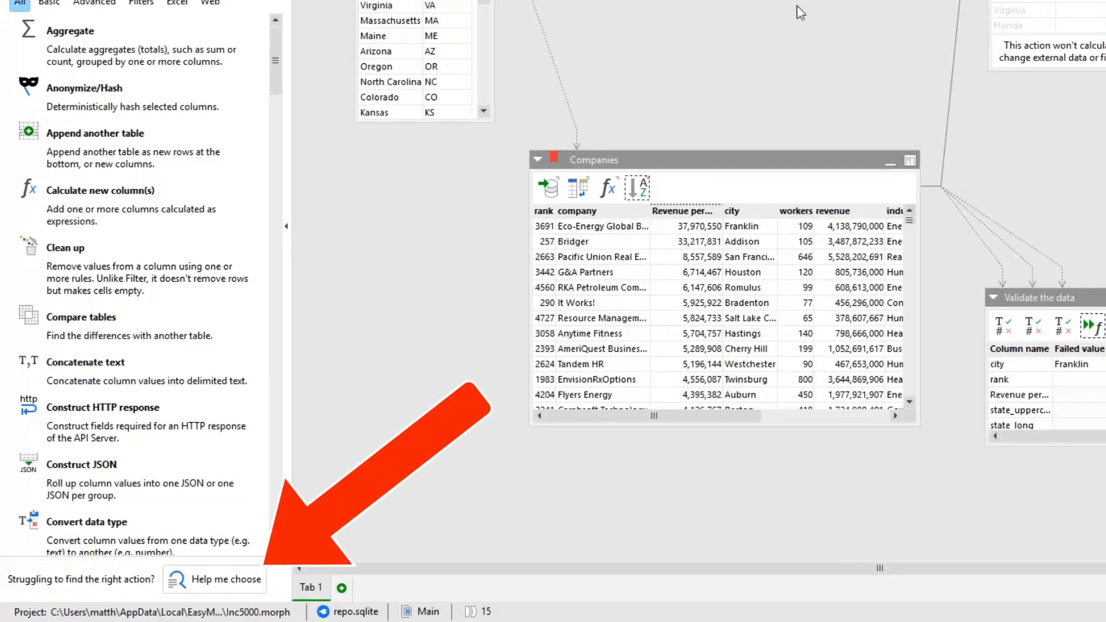
# - In Help me choose, look up the email capabilities, then search systems for gmail and pick Gmail's Send email
pyautogui.click(238, 591)
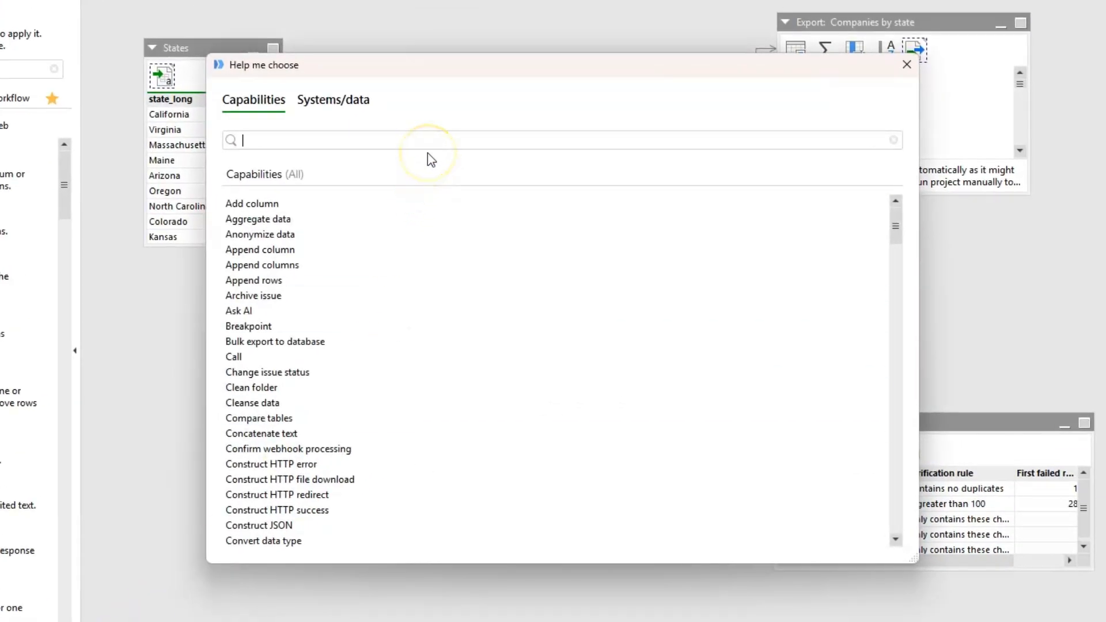
pyautogui.write('email')
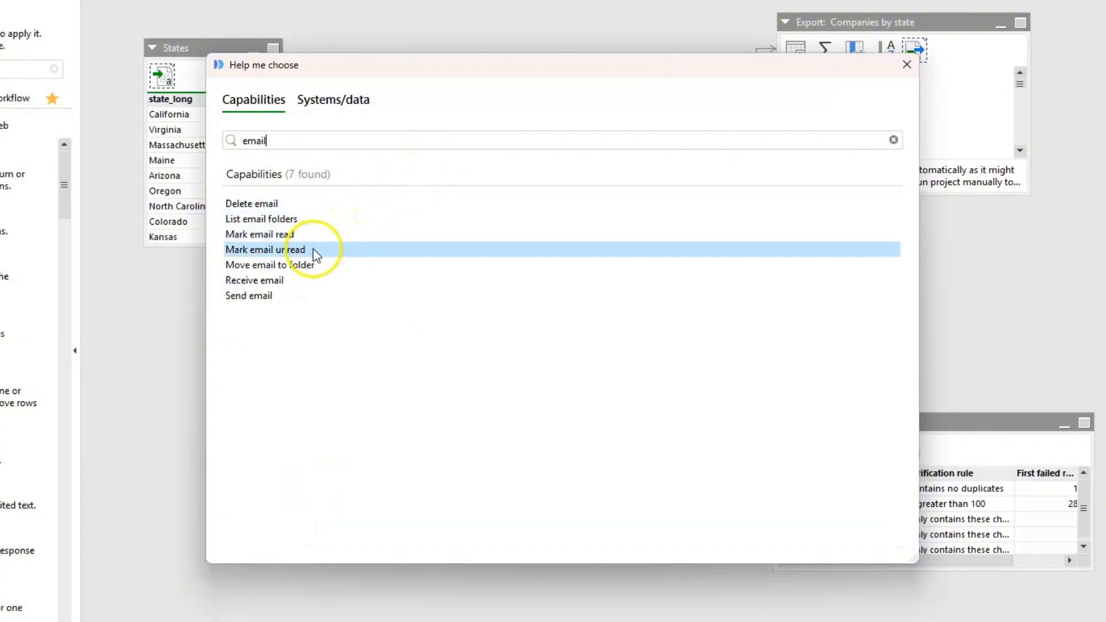
pyautogui.click(277, 297)
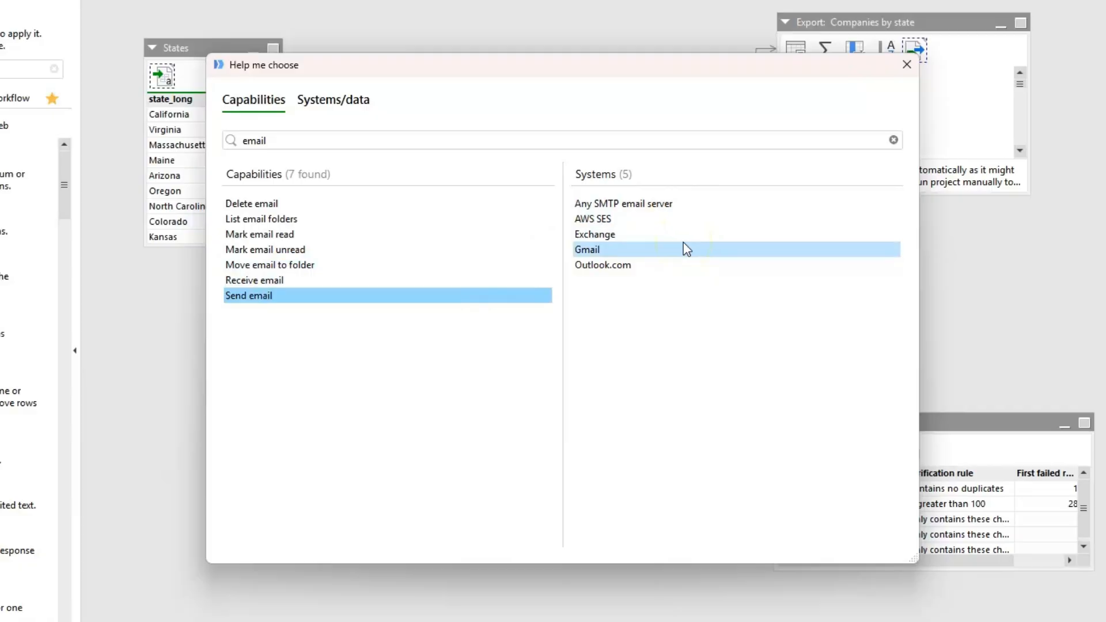
pyautogui.click(349, 101)
pyautogui.click(337, 144)
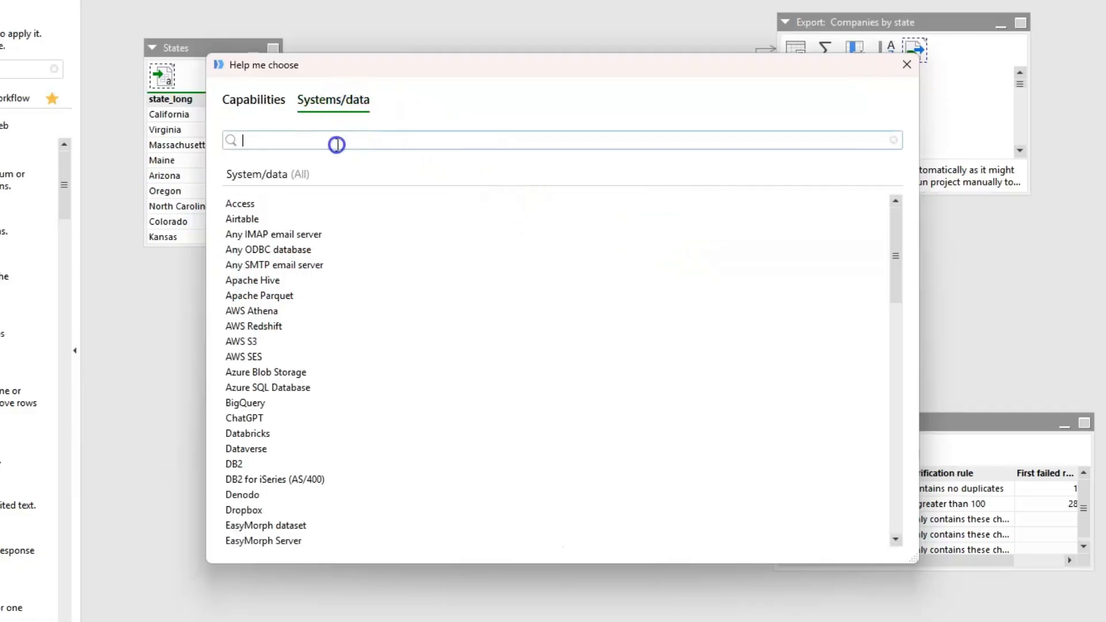
pyautogui.write('gmail')
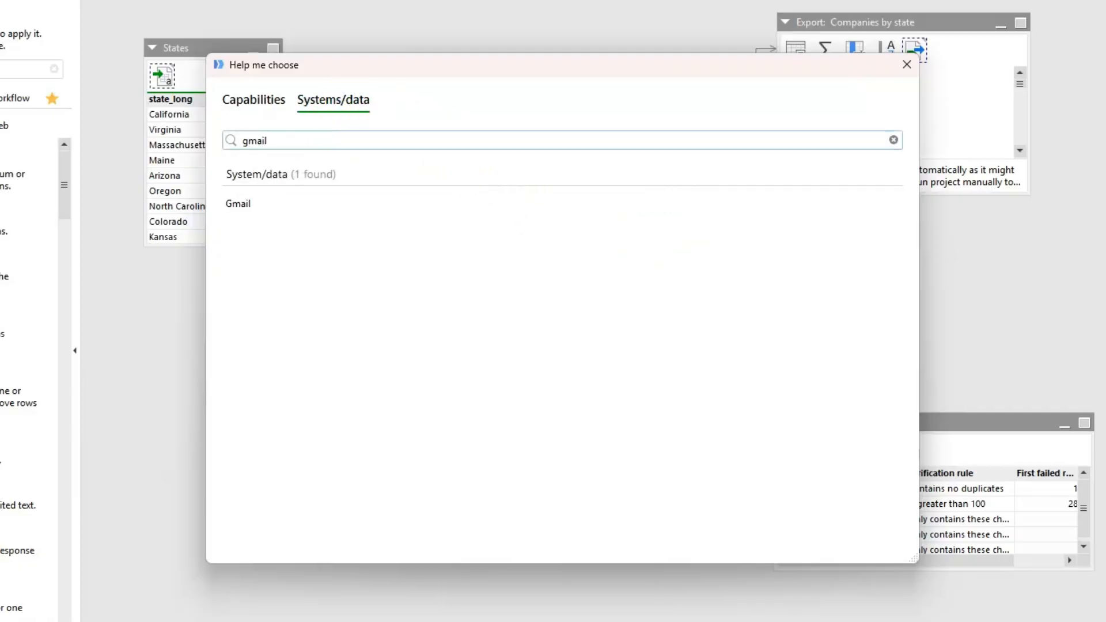
pyautogui.click(259, 203)
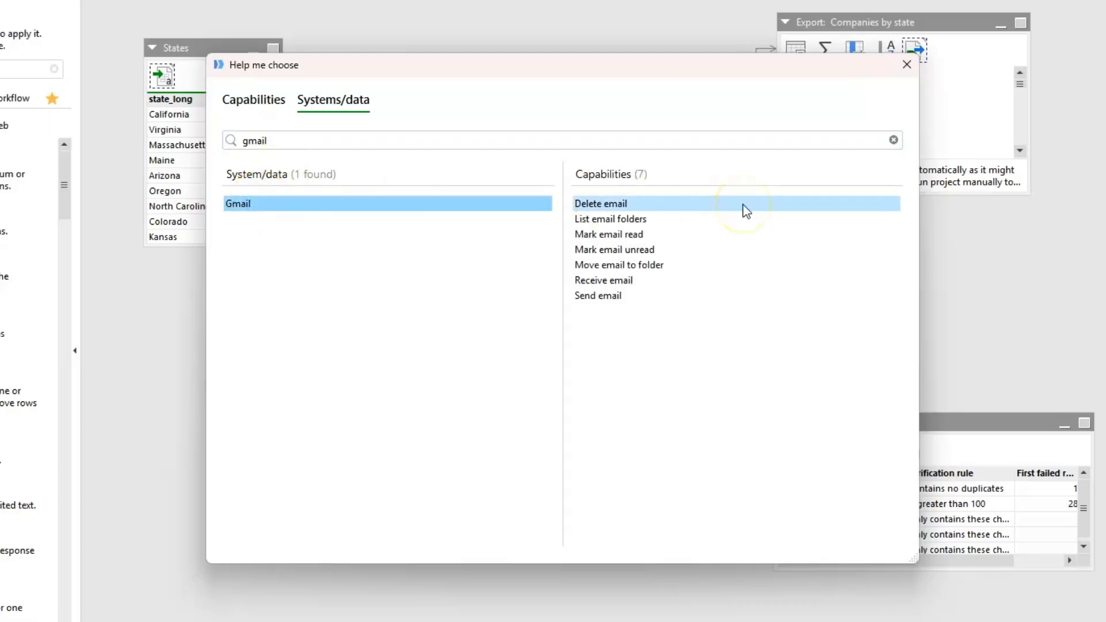
pyautogui.click(630, 297)
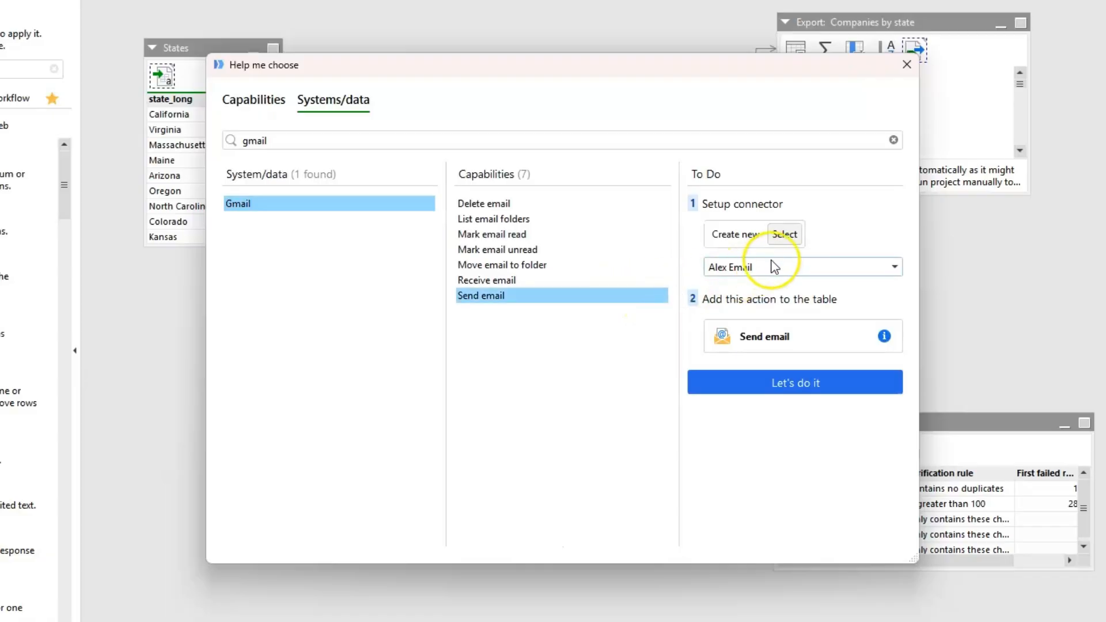
# - Start creating a new connector for the Send email action and choose its connector type
pyautogui.click(752, 239)
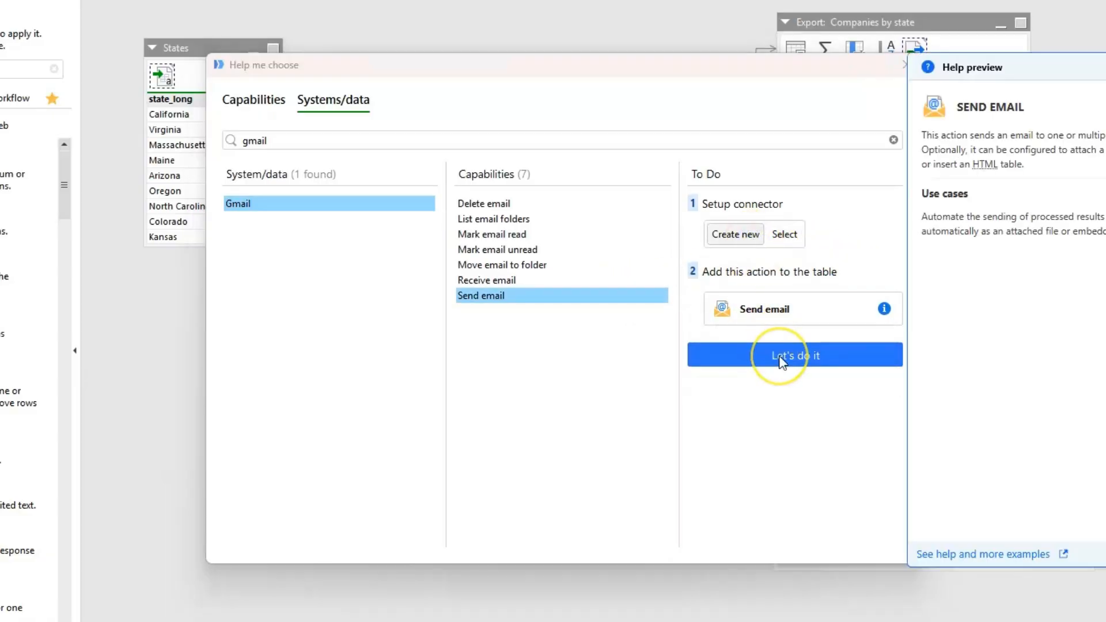
pyautogui.click(781, 355)
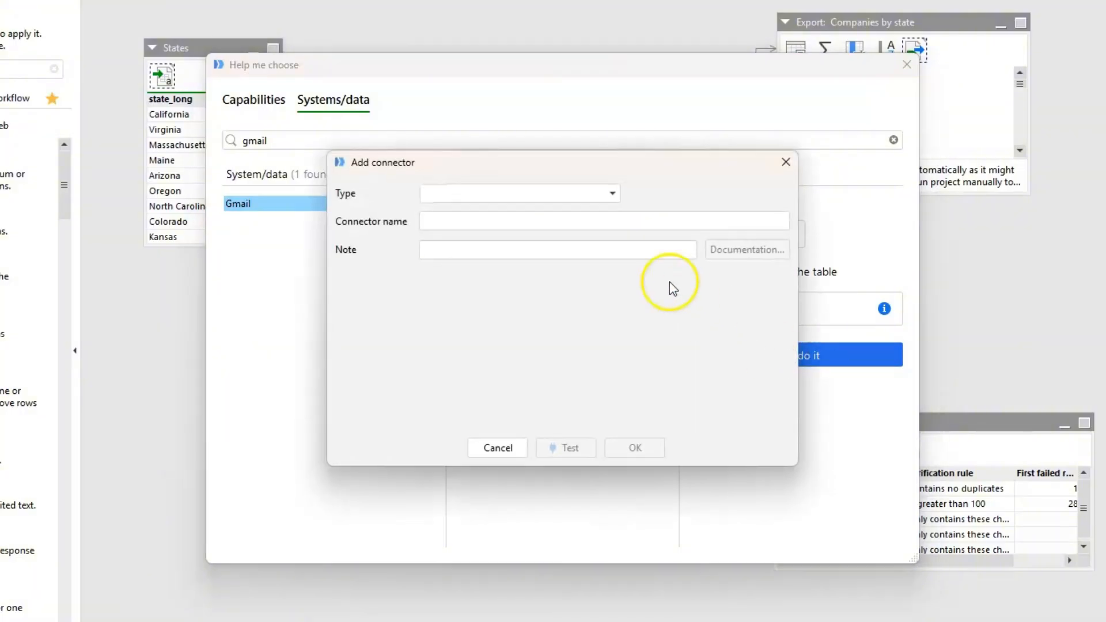
pyautogui.click(613, 193)
pyautogui.click(596, 214)
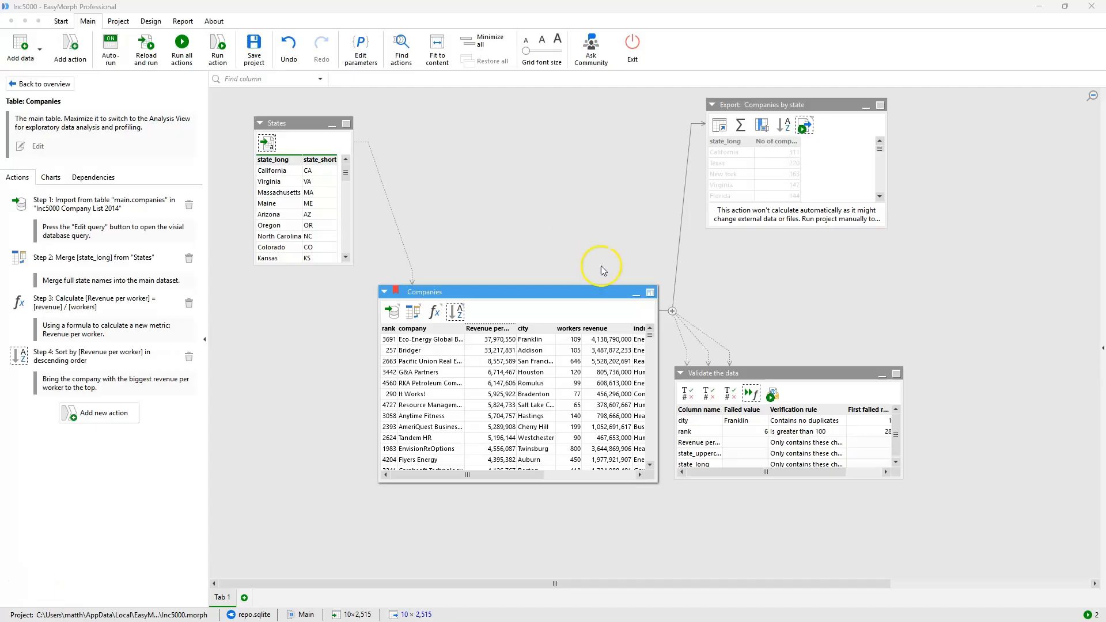
# - Open the Companies table in Analysis View, show the industry filter, and filter metro to Portland OR through Milwaukee-Waukesha
pyautogui.click(651, 291)
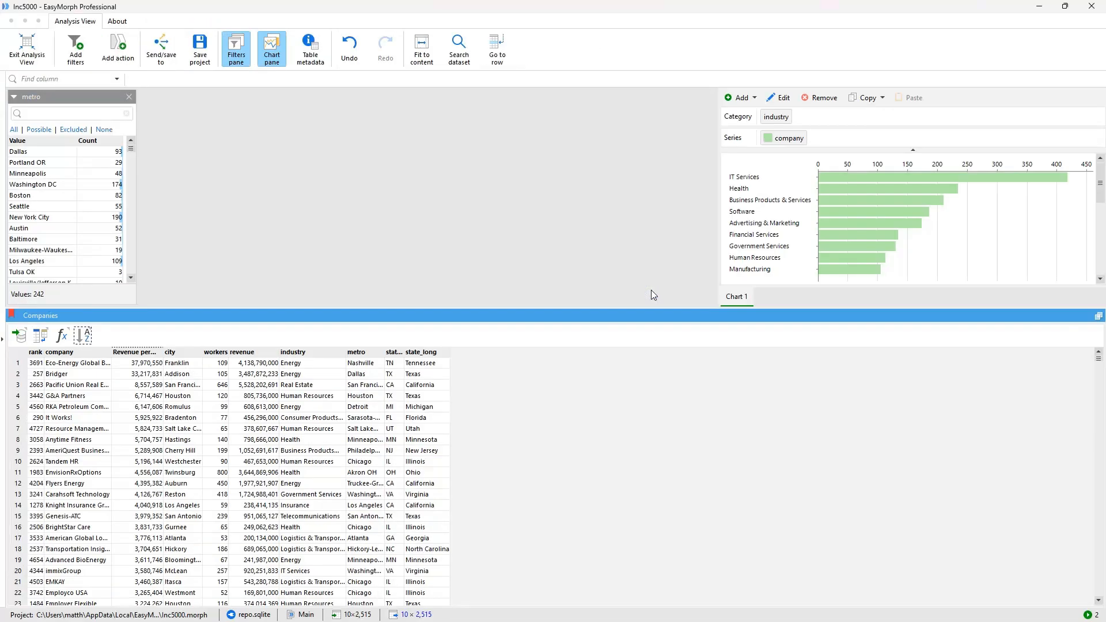
pyautogui.click(320, 352)
pyautogui.moveTo(36, 167); pyautogui.dragTo(50, 250)
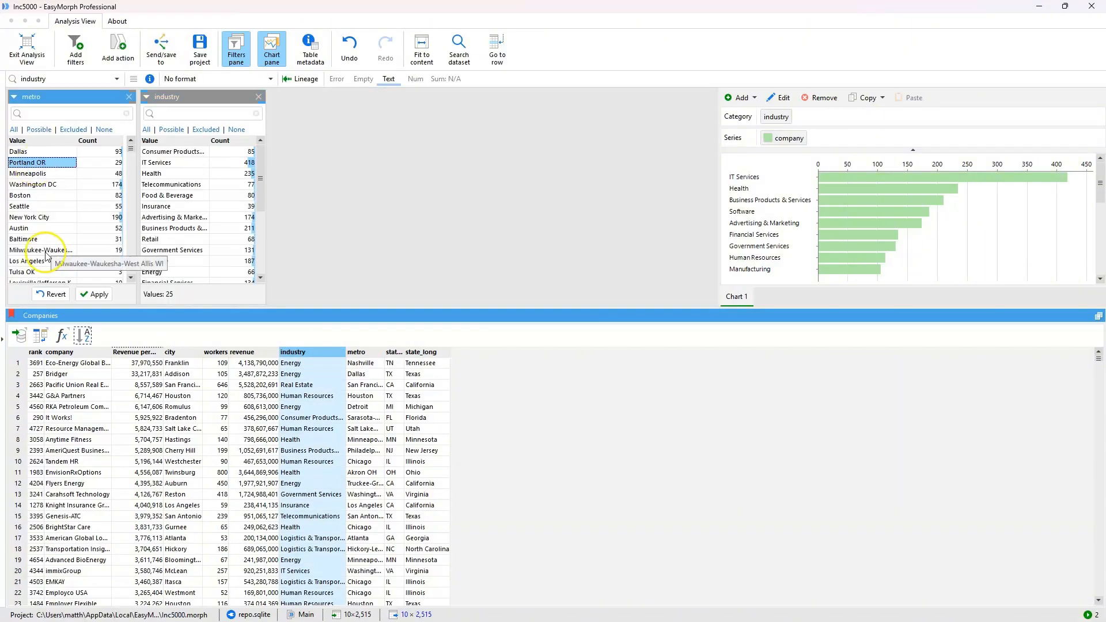
# - Add a new chart with industry as the category and workers as the series
pyautogui.click(739, 98)
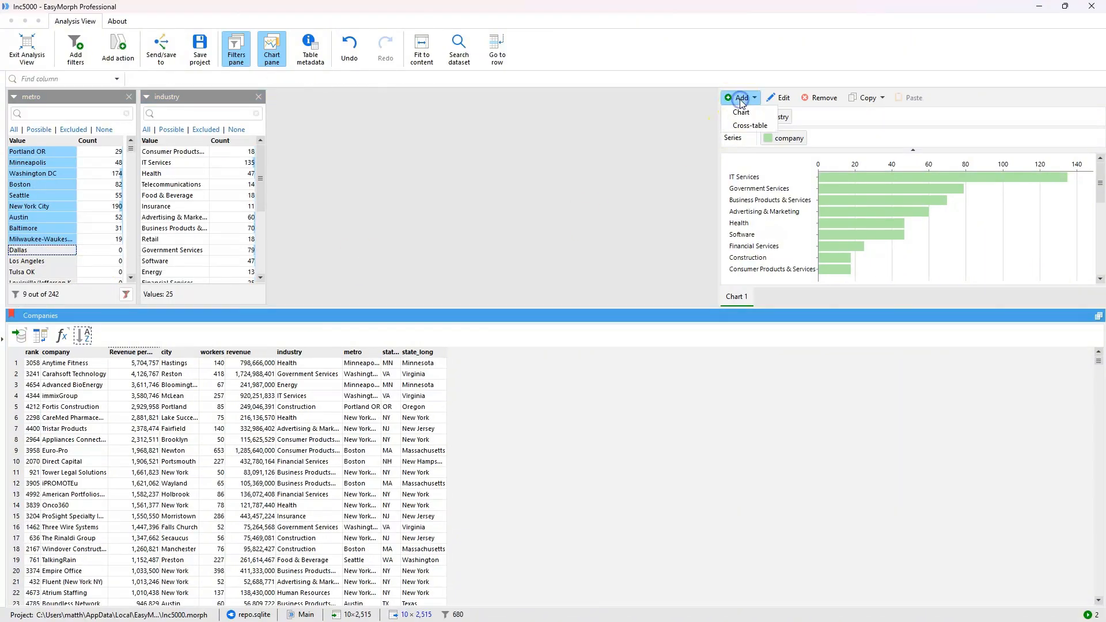
pyautogui.click(739, 113)
pyautogui.moveTo(292, 353); pyautogui.dragTo(786, 117)
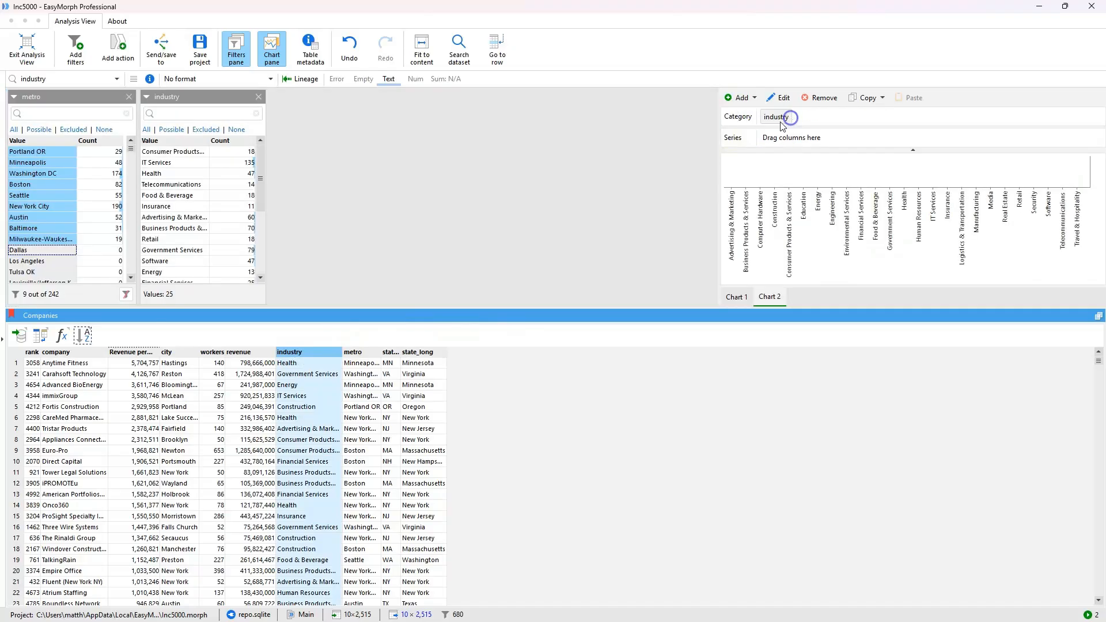
pyautogui.moveTo(214, 352); pyautogui.dragTo(800, 139)
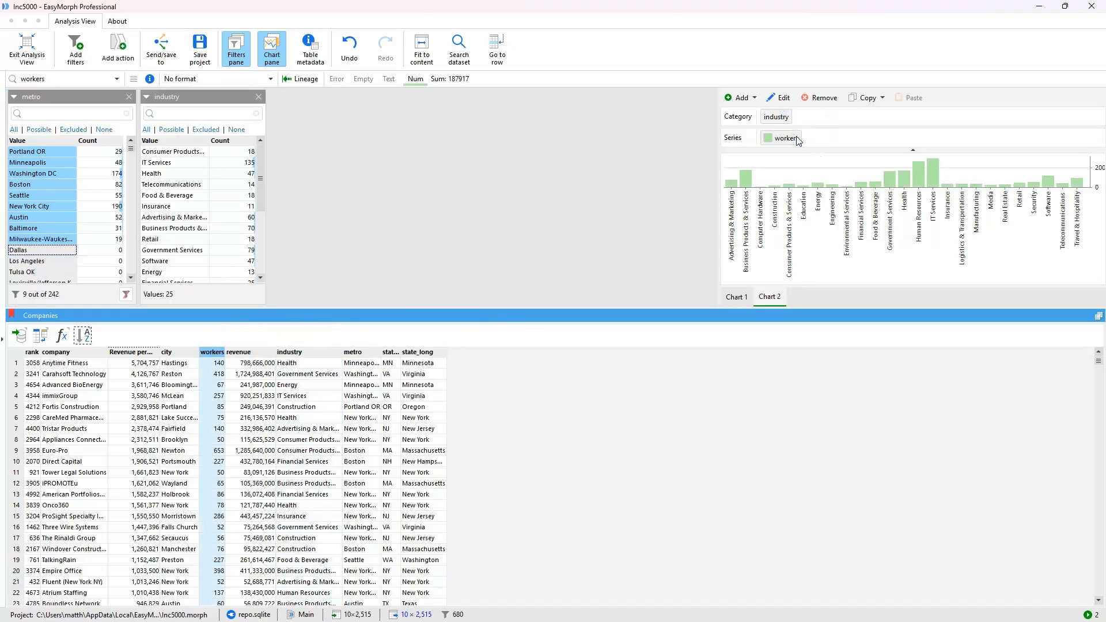
# - Change the workers series aggregation in the chart properties to Avg
pyautogui.doubleClick(769, 138)
pyautogui.click(502, 231)
pyautogui.doubleClick(518, 255)
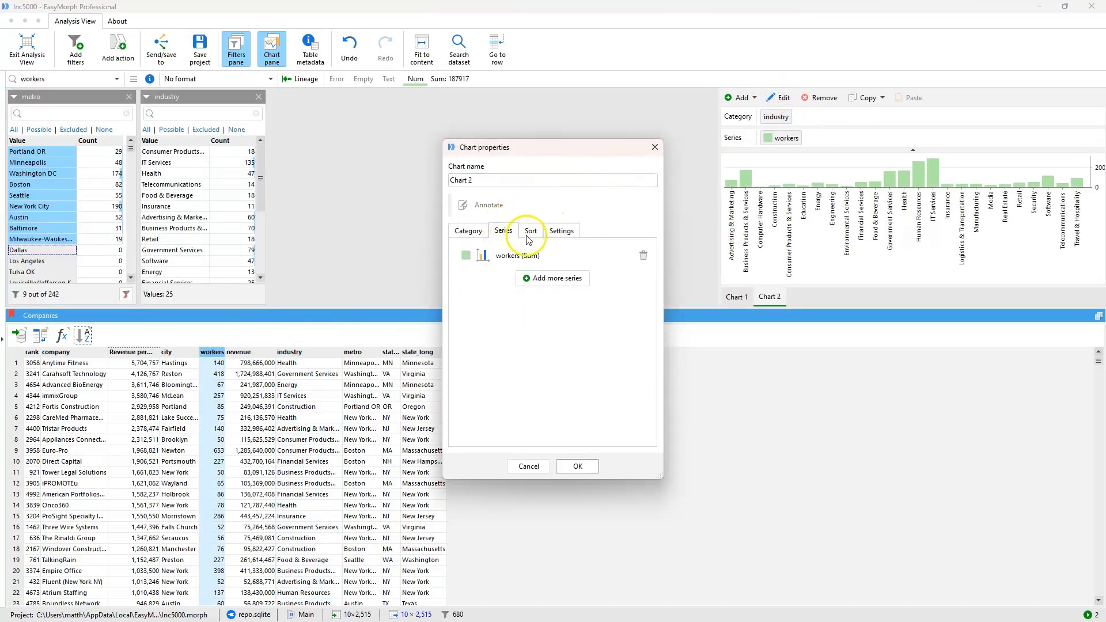
pyautogui.click(626, 326)
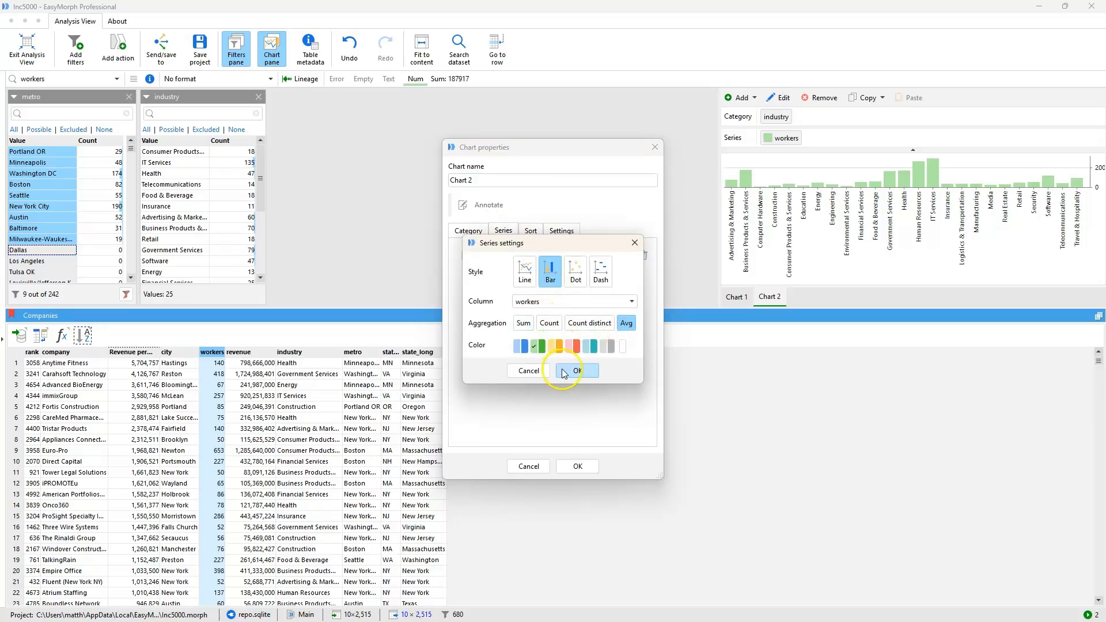
pyautogui.click(577, 370)
# - Sort the chart by series values in descending order and apply the chart properties
pyautogui.click(531, 231)
pyautogui.click(501, 368)
pyautogui.click(464, 292)
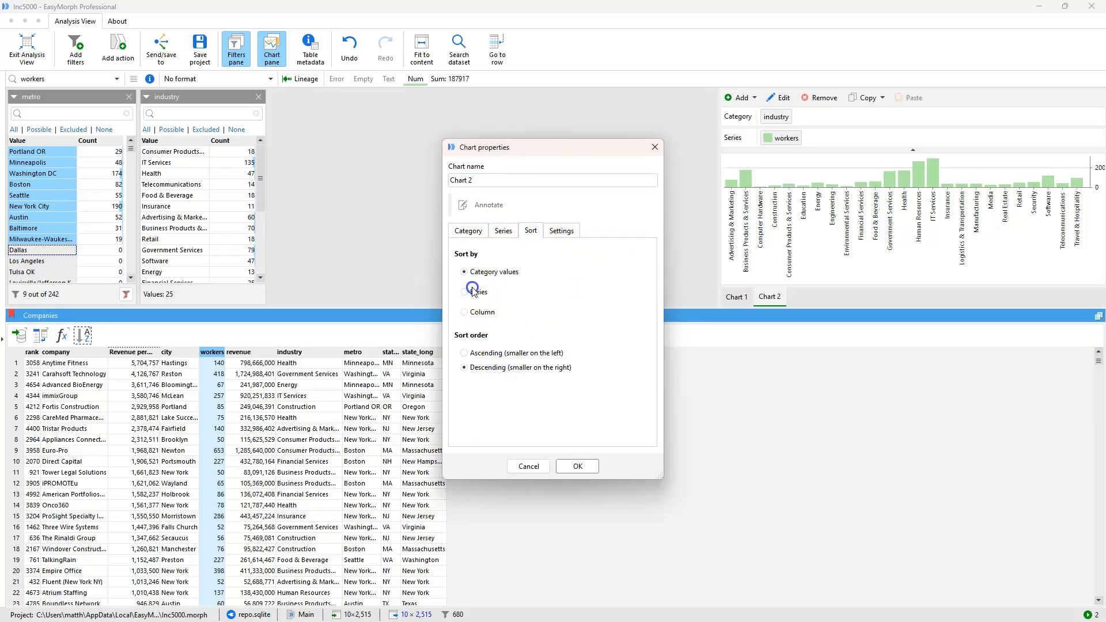
pyautogui.click(577, 466)
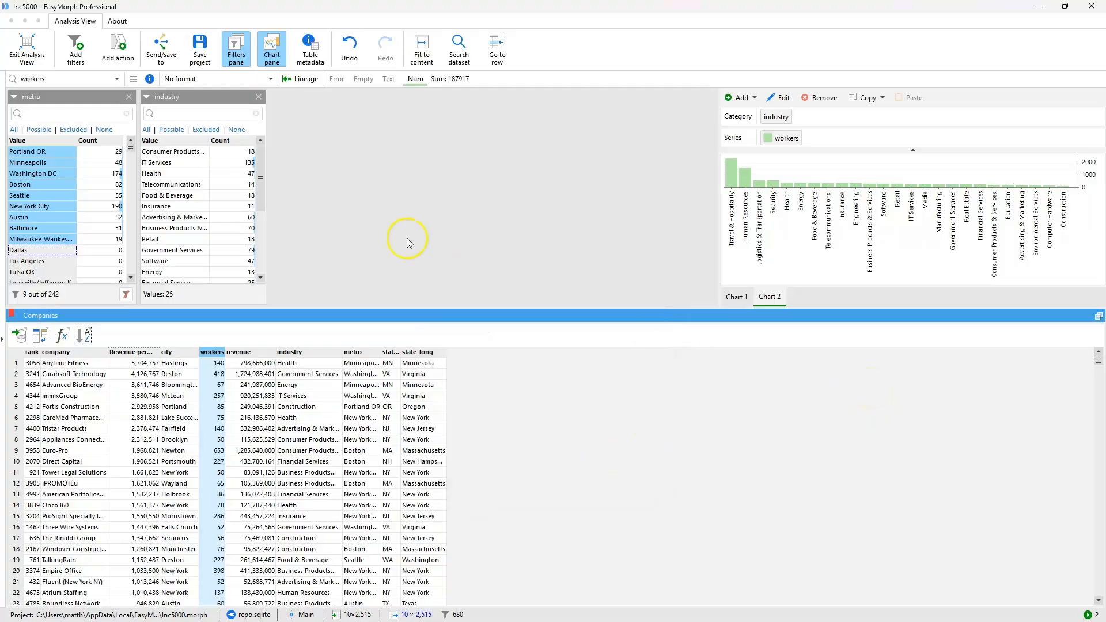
# - Send the filtered dataset rather than the full dataset from Analysis View
pyautogui.click(161, 47)
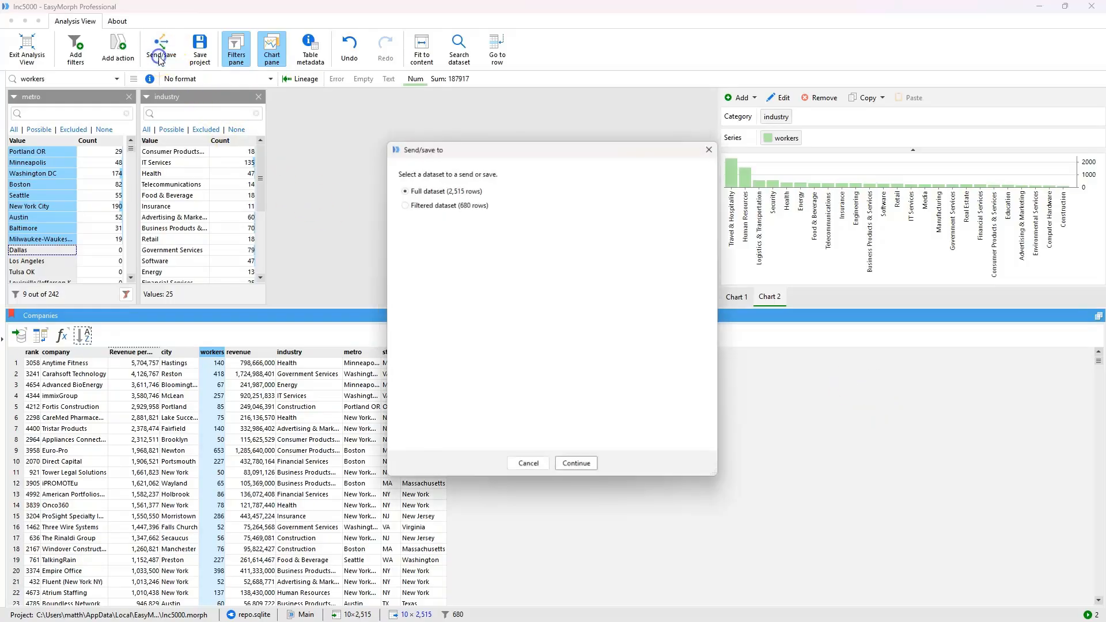
pyautogui.click(425, 207)
pyautogui.click(577, 466)
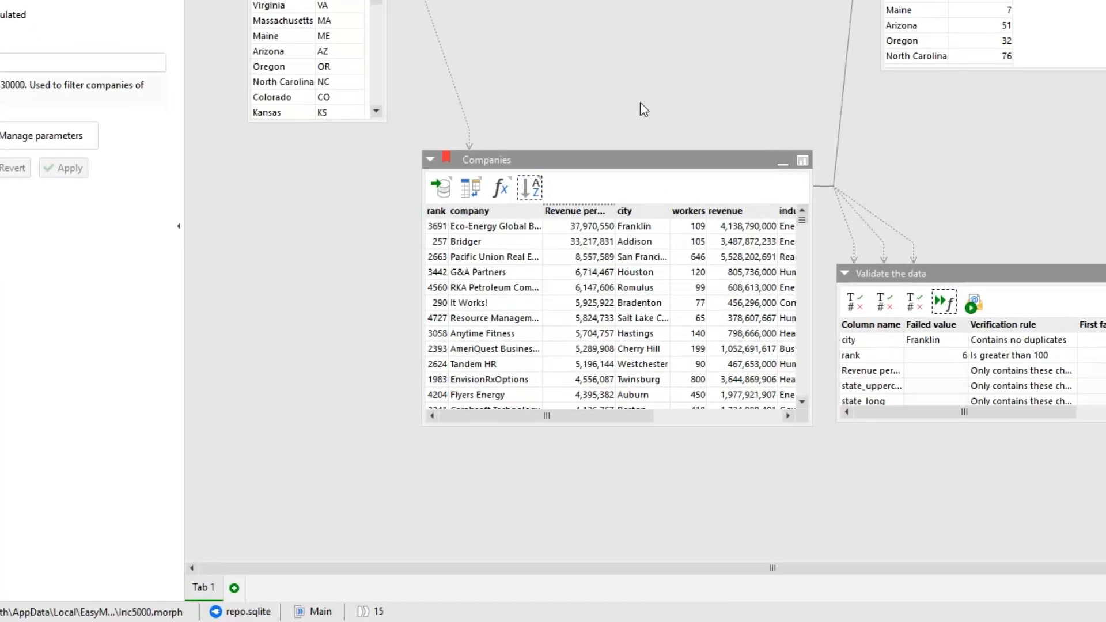
# - Add a new group tab to the project and rename it Data quality tests
pyautogui.click(234, 588)
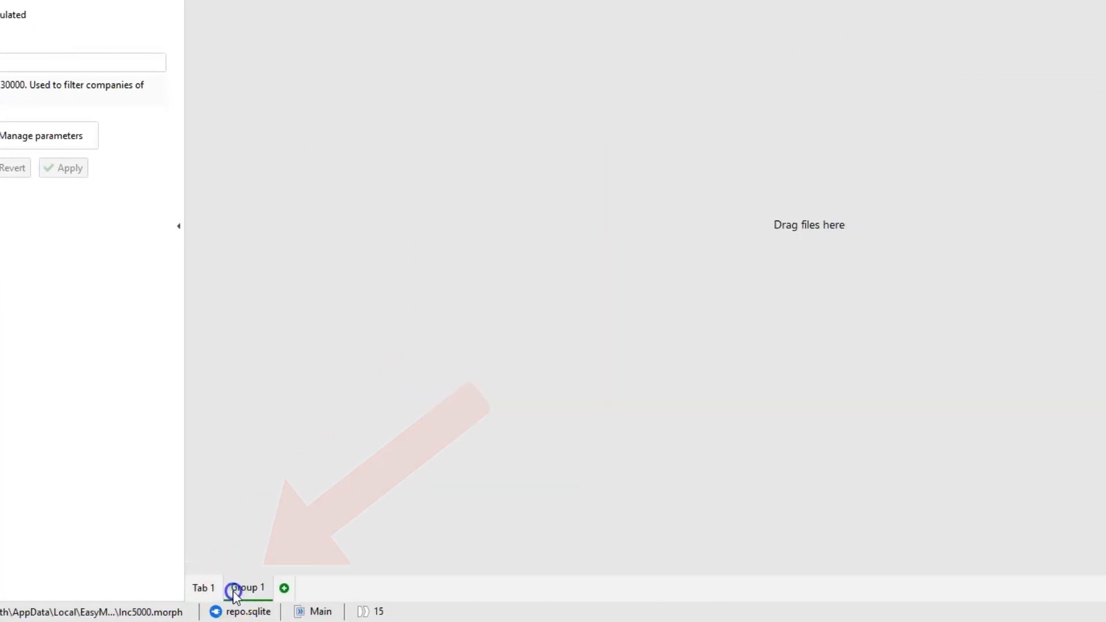
pyautogui.rightClick(241, 589)
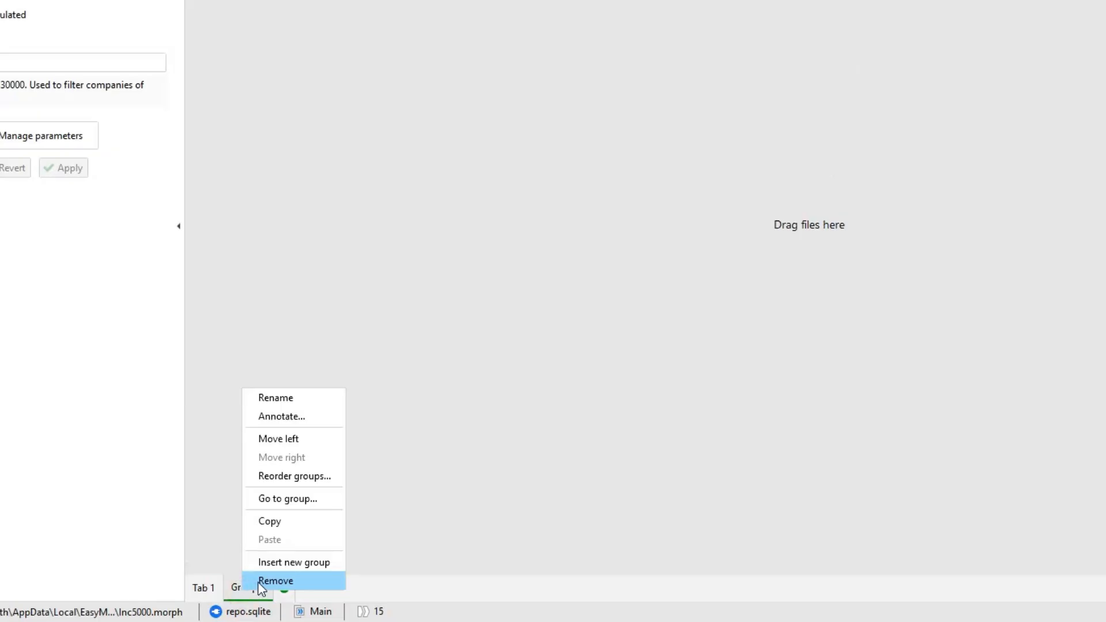
pyautogui.click(305, 400)
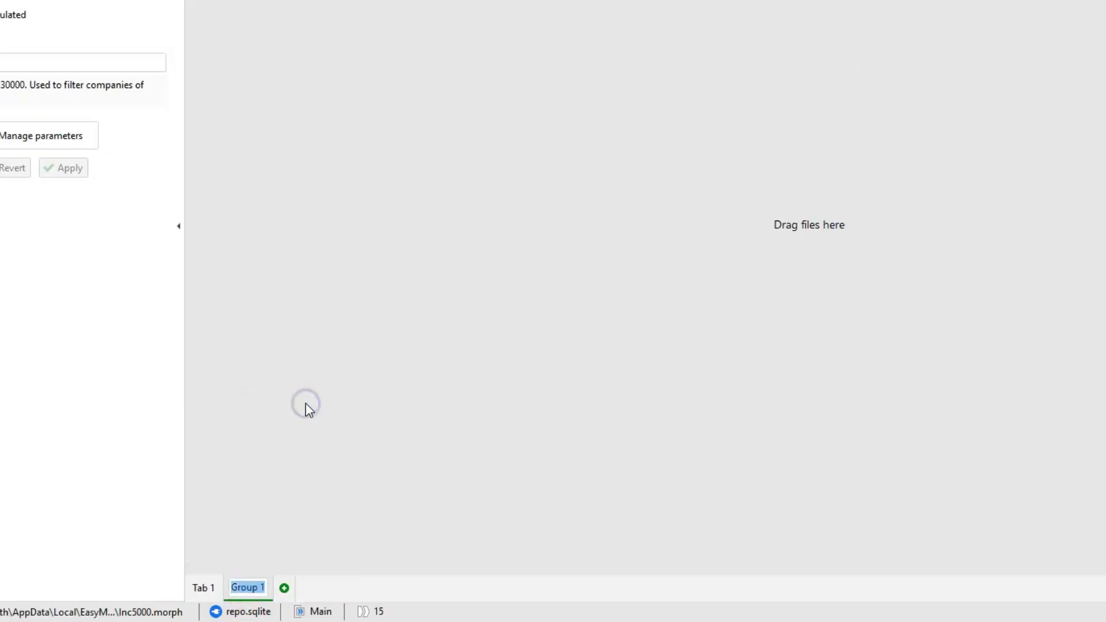
pyautogui.write('Data ')
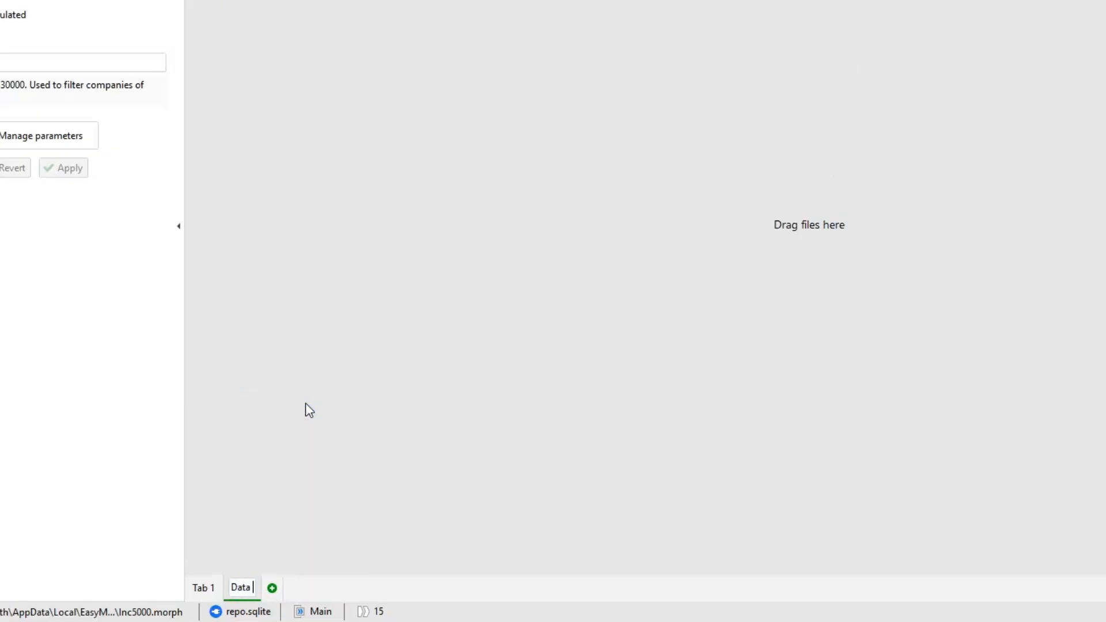
pyautogui.write('quality tests')
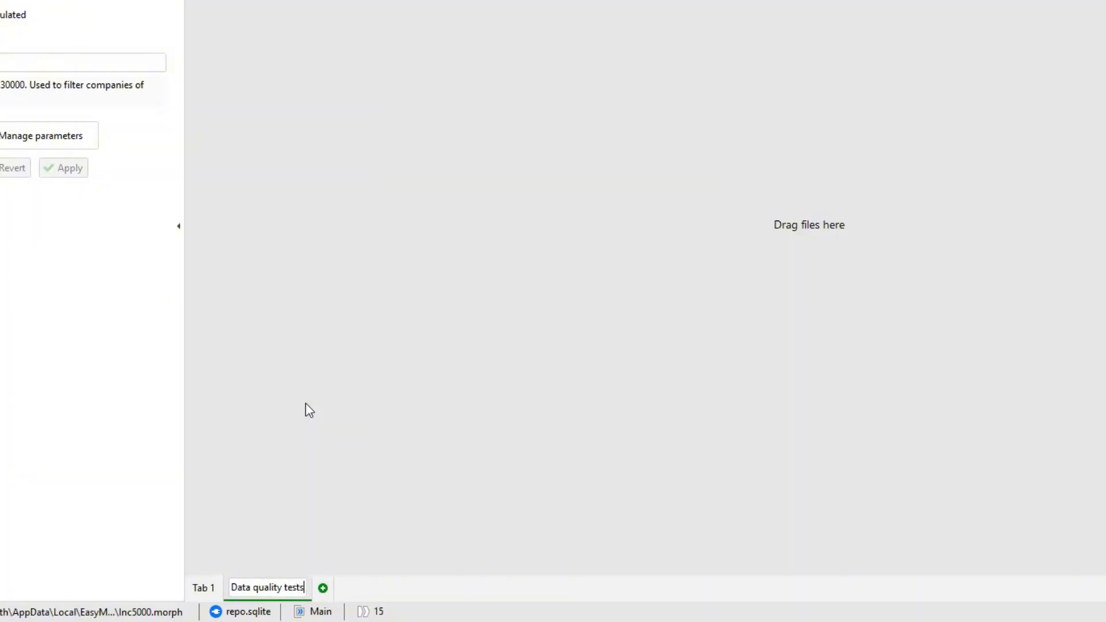
pyautogui.press('Return')
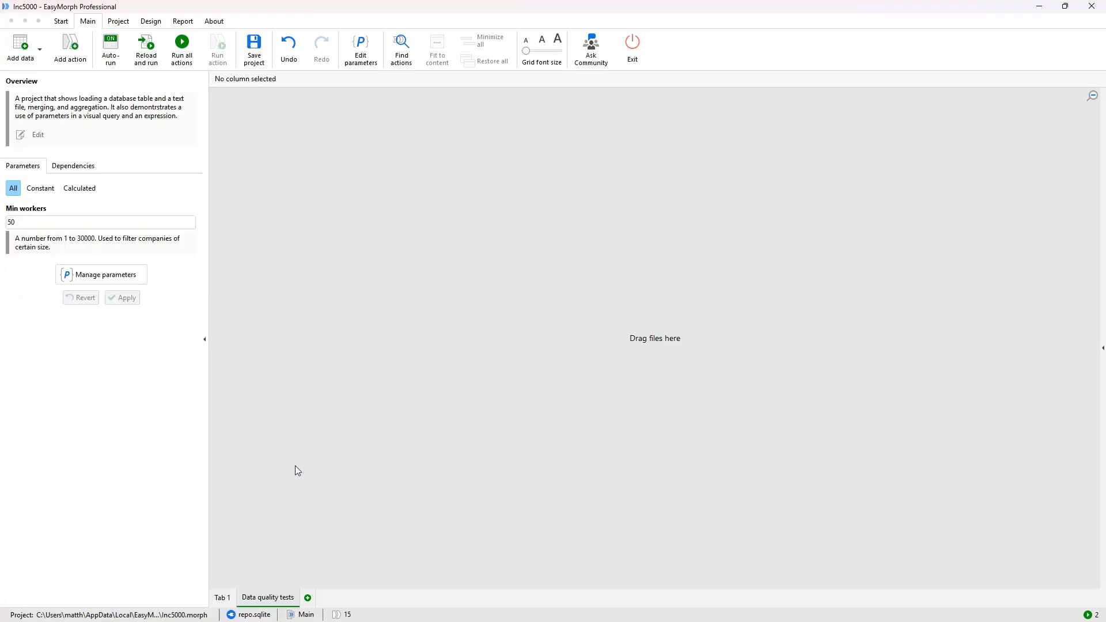
# - Move the Validate the data table into the Data quality tests group and reposition it there
pyautogui.click(222, 597)
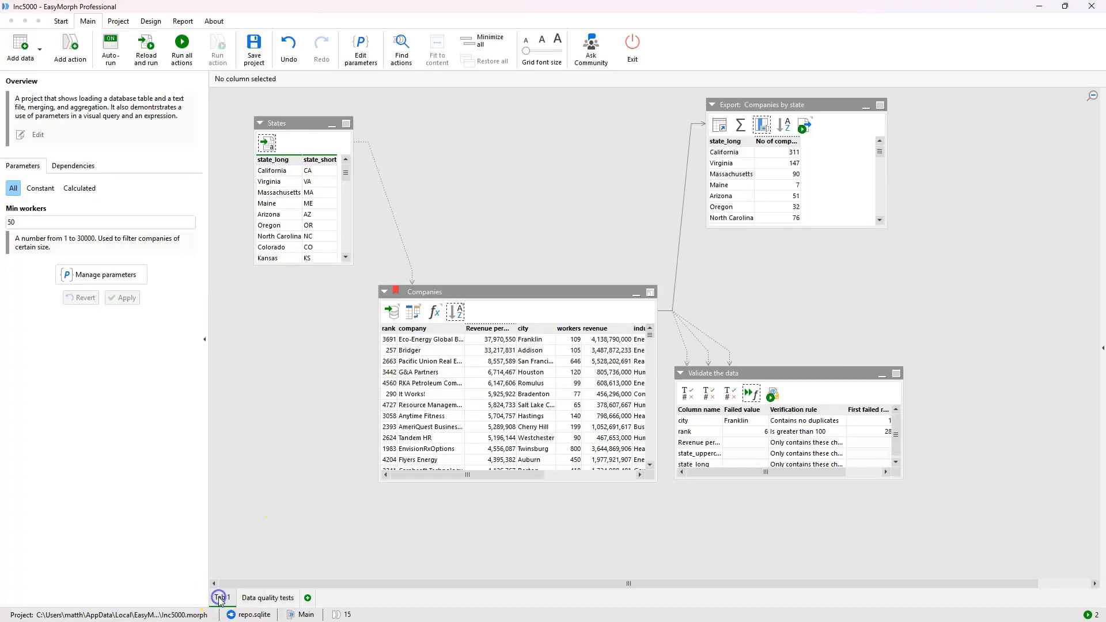
pyautogui.rightClick(750, 375)
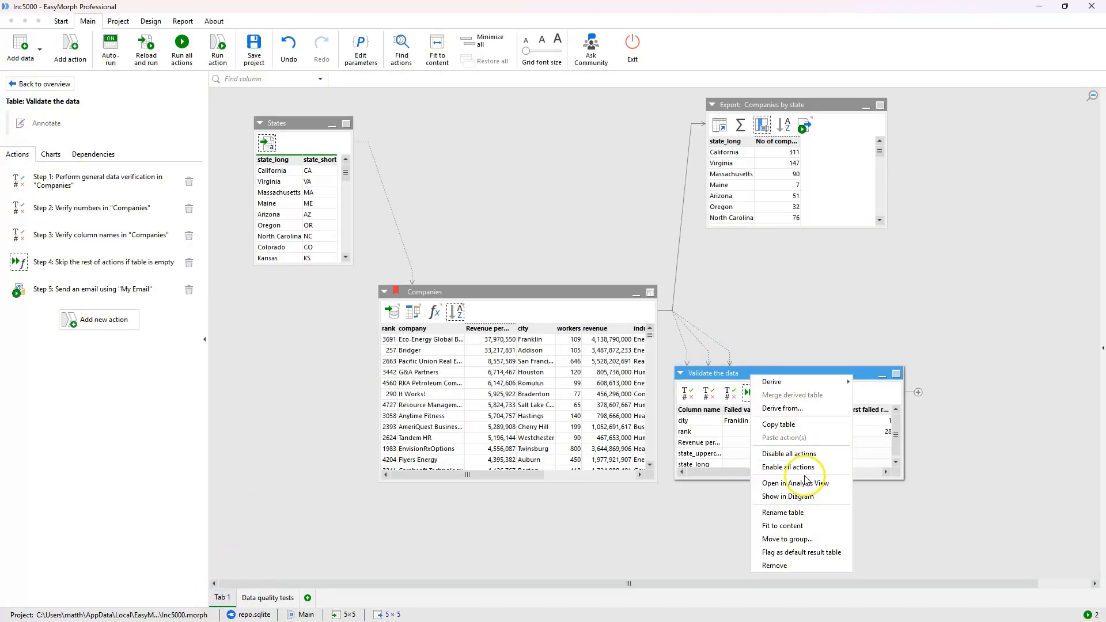
pyautogui.click(816, 538)
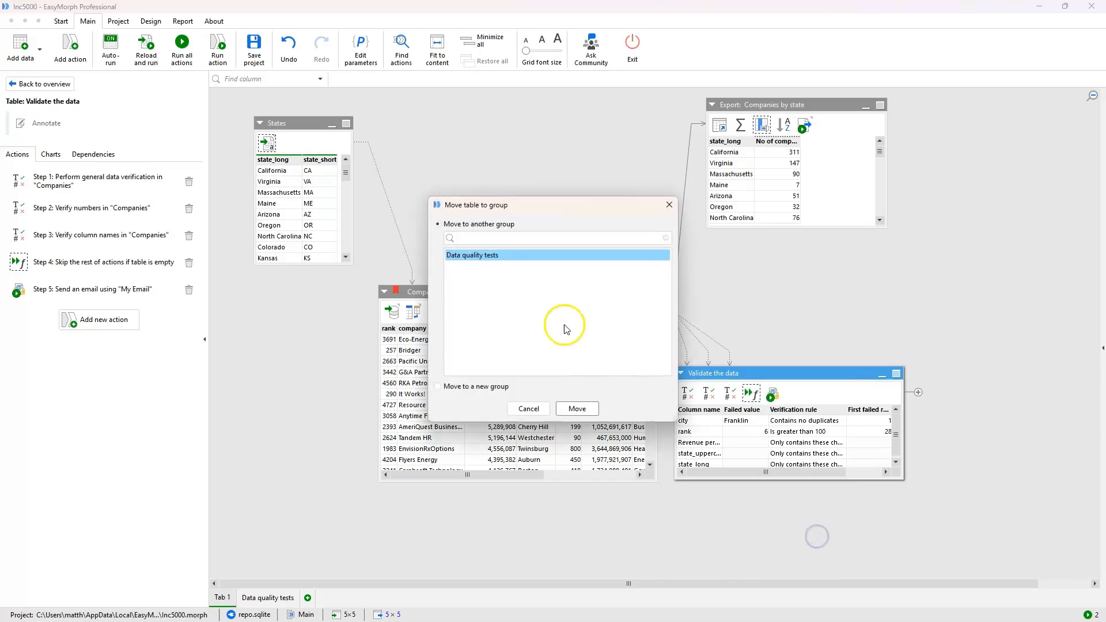
pyautogui.click(576, 413)
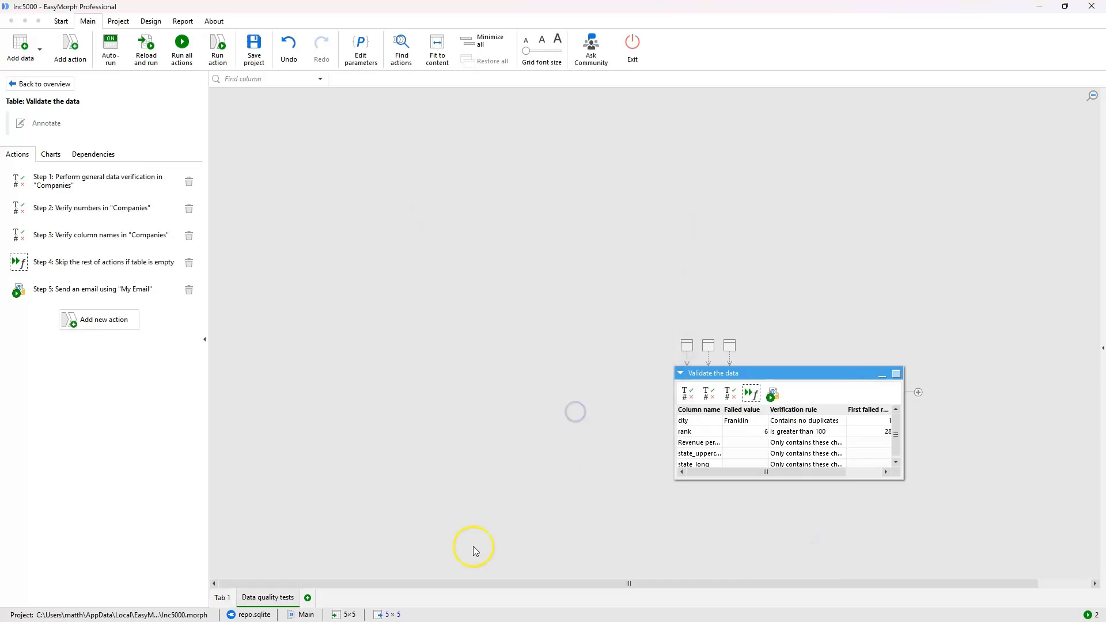
pyautogui.moveTo(813, 375); pyautogui.dragTo(572, 292)
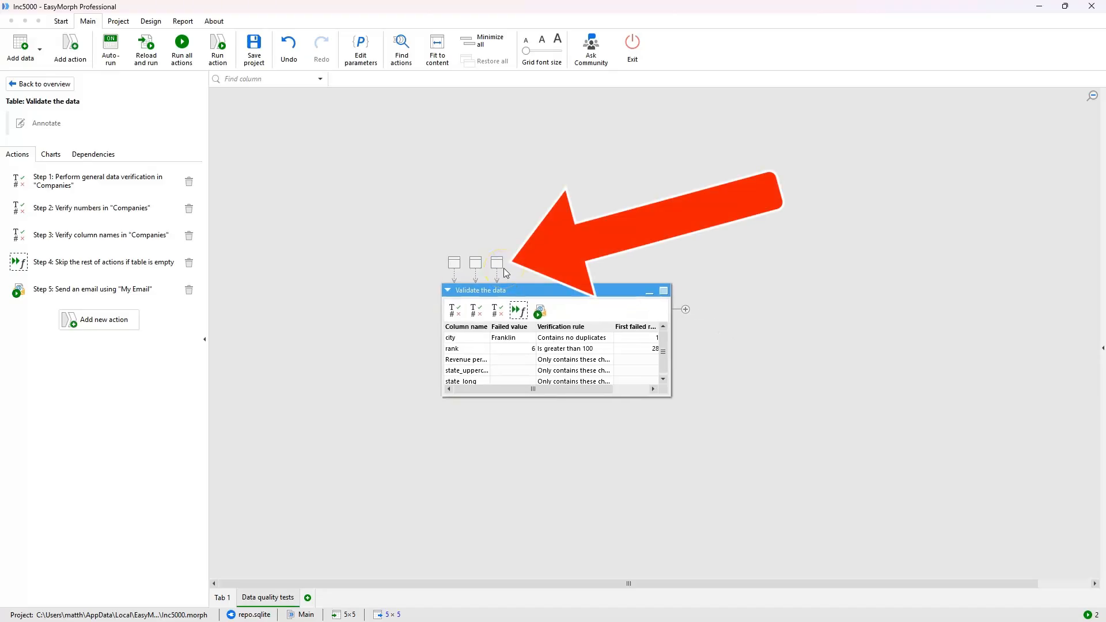
# - Follow the table's link placeholders to navigate to its connected tables in the other group
pyautogui.click(483, 265)
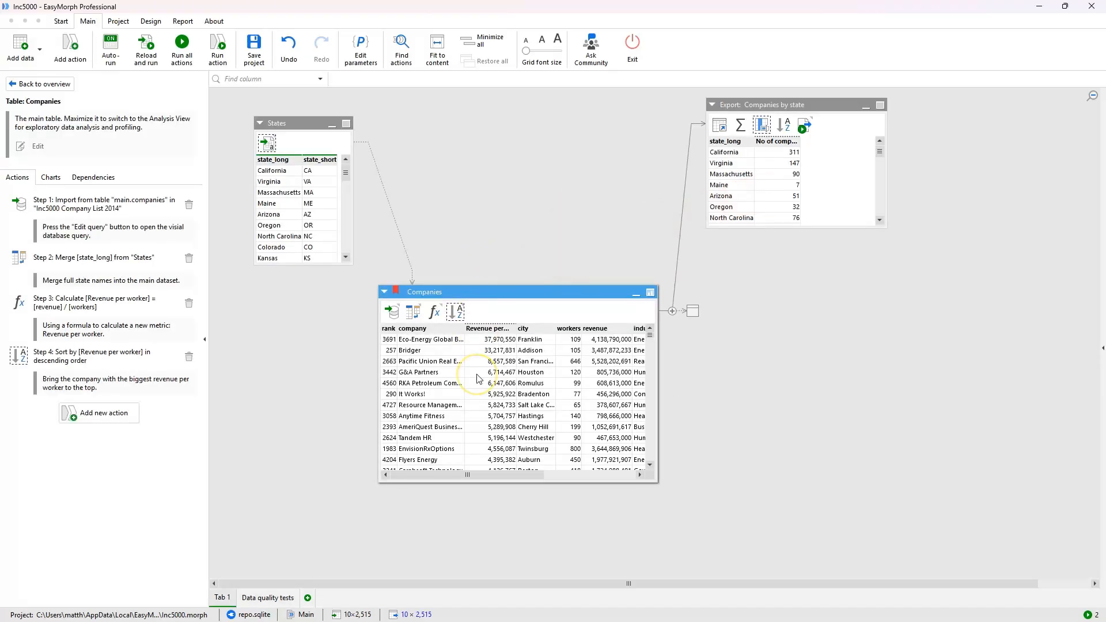
pyautogui.click(692, 314)
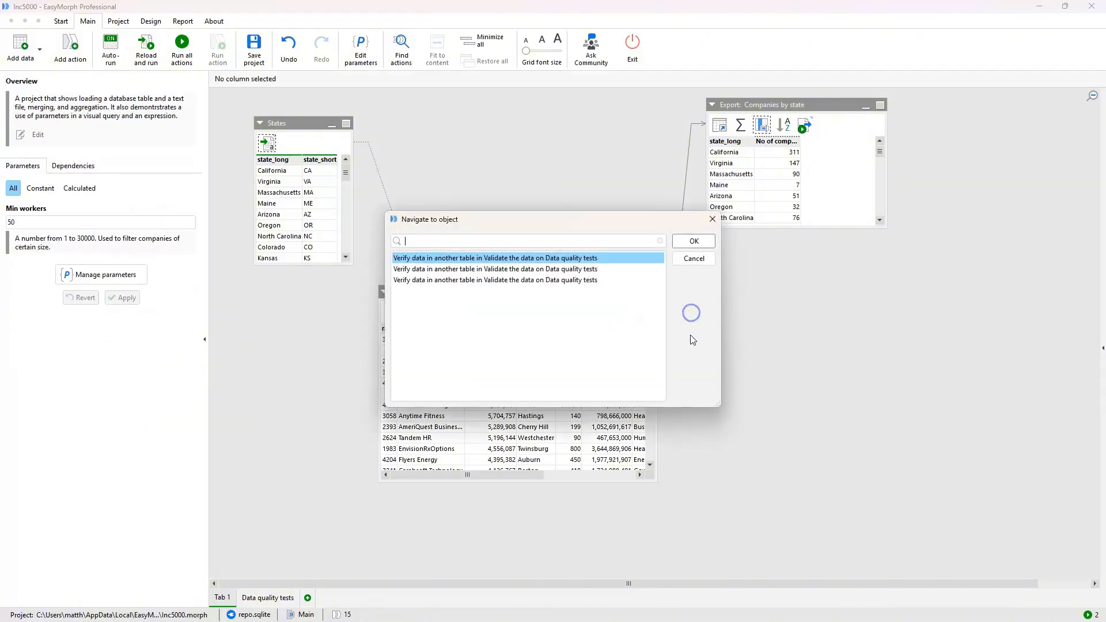
pyautogui.click(685, 242)
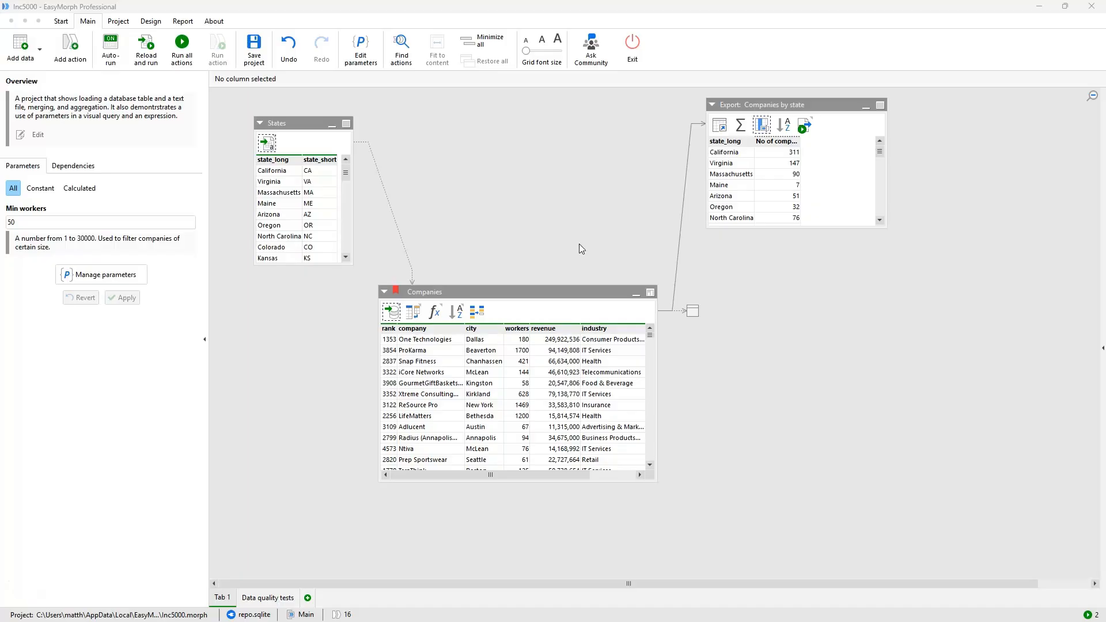
# - Annotate the Deduplicate rows action of the Companies table with "Remove duplicates if they exist"
pyautogui.click(476, 311)
pyautogui.click(190, 108)
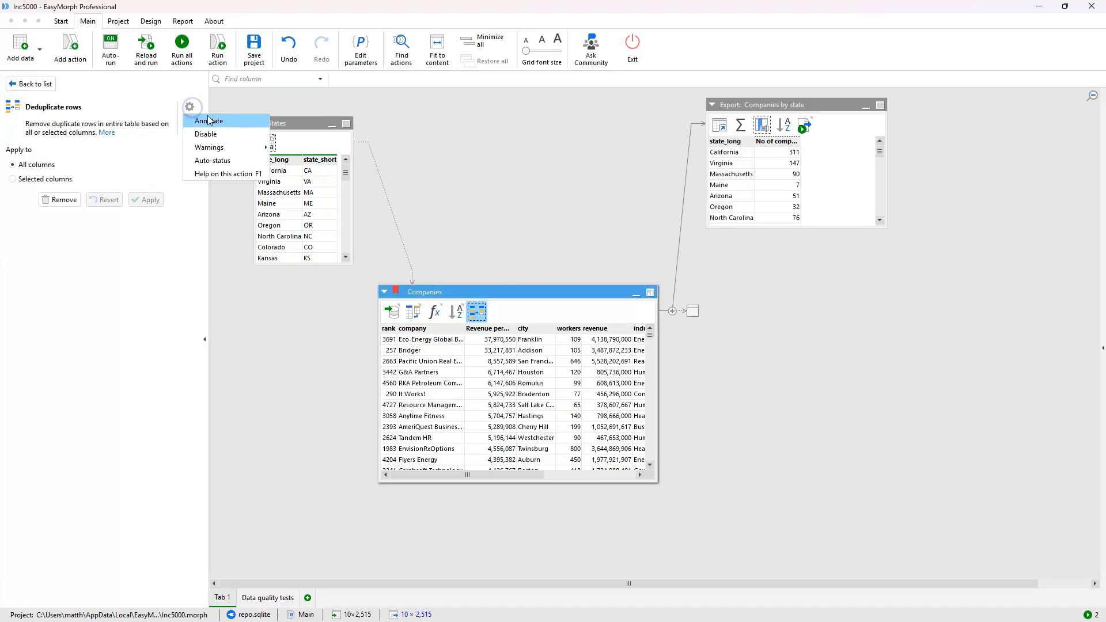
pyautogui.click(211, 120)
pyautogui.click(464, 313)
pyautogui.write('Remove duplicates if they exist')
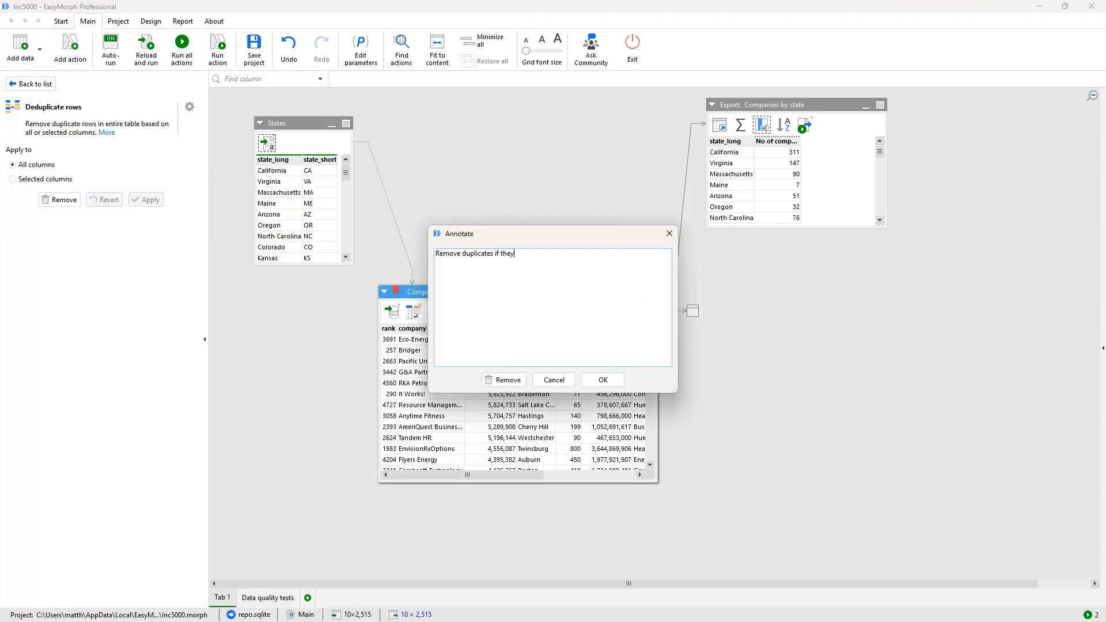
pyautogui.click(599, 380)
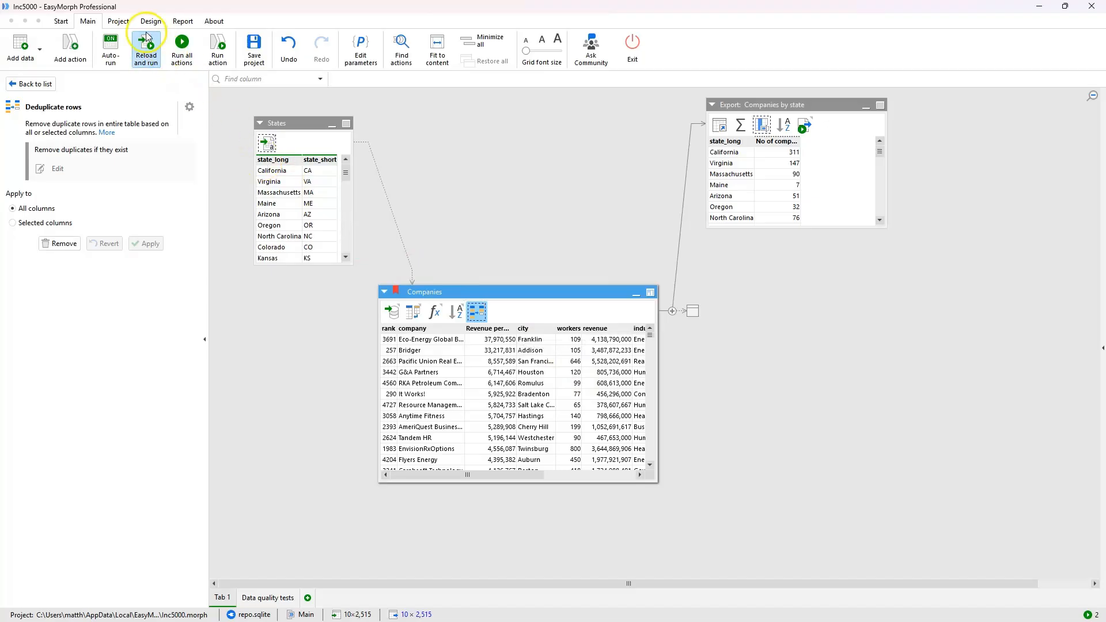
# - Save the project and generate its documentation, then scroll through the generated document
pyautogui.click(120, 22)
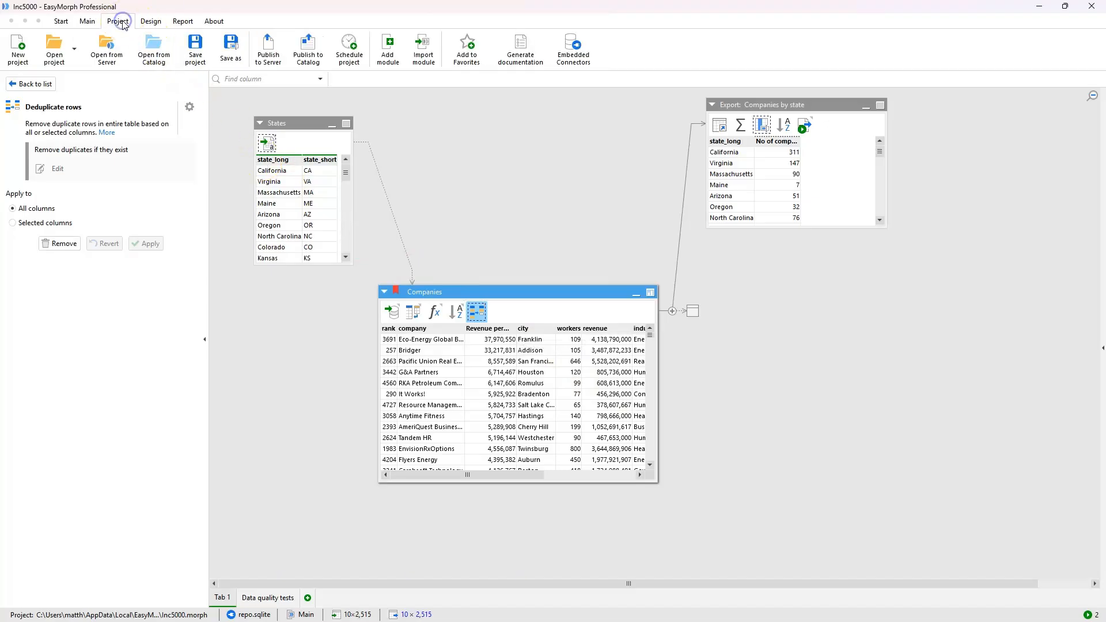
pyautogui.click(532, 61)
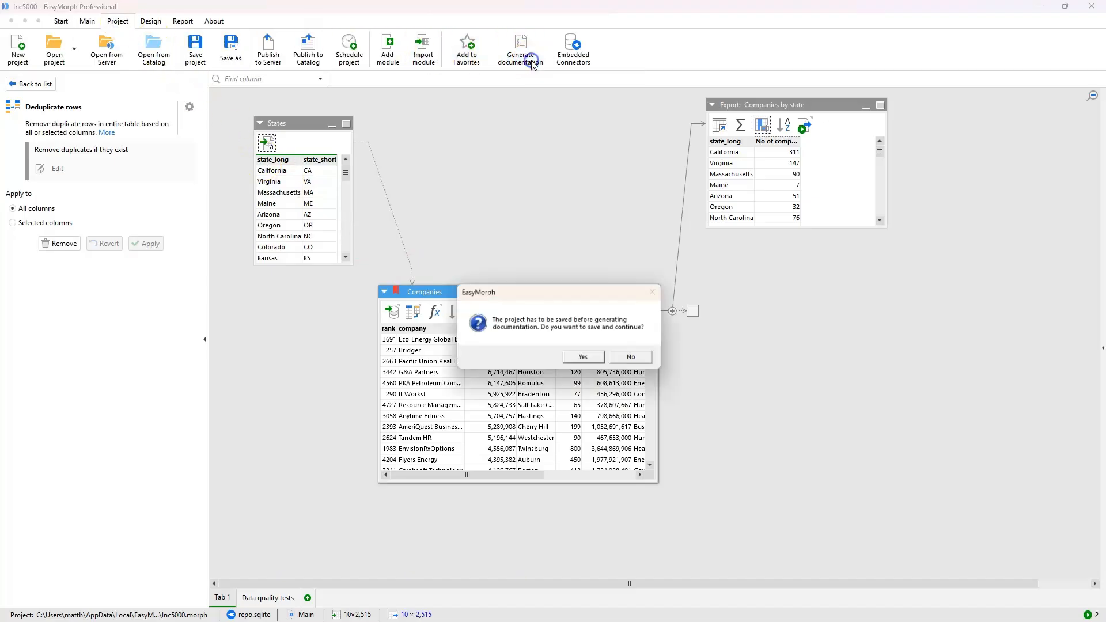
pyautogui.click(591, 354)
pyautogui.click(578, 423)
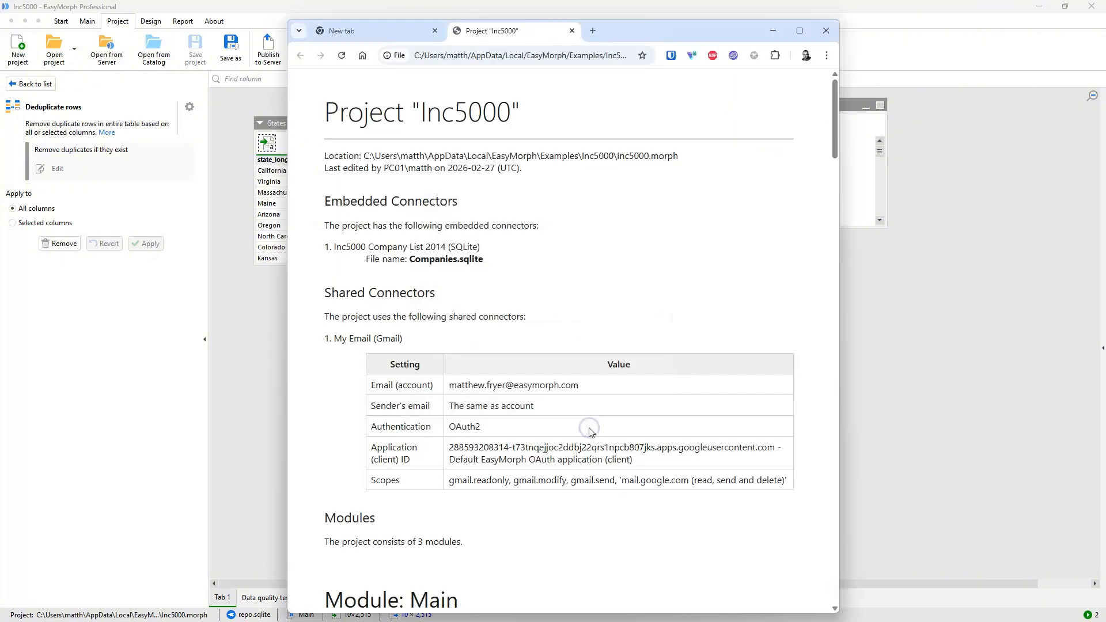
pyautogui.scroll(-9, 590, 432)
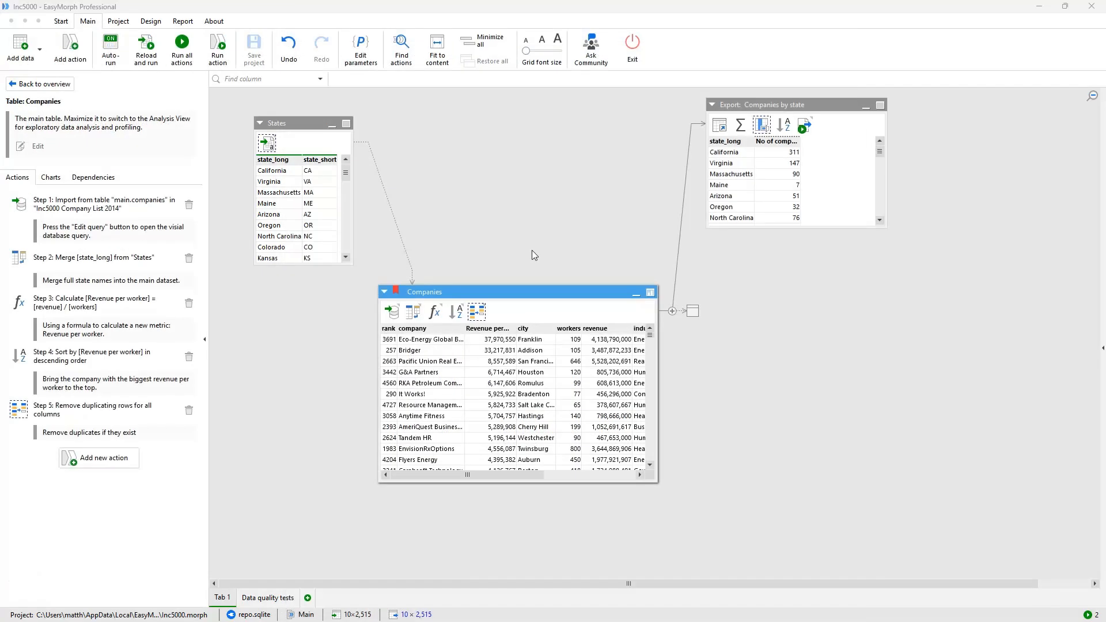
# - Add a To-do action to the Companies table reading "Add a check for company names being invalid" and apply it
pyautogui.click(180, 116)
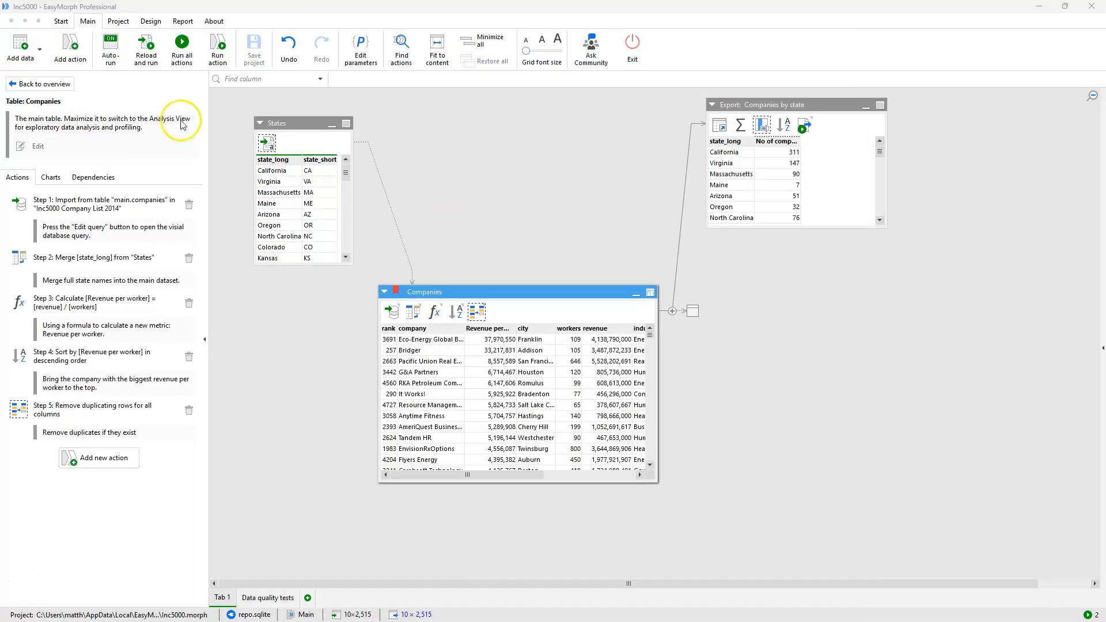
pyautogui.click(71, 55)
pyautogui.write('to-')
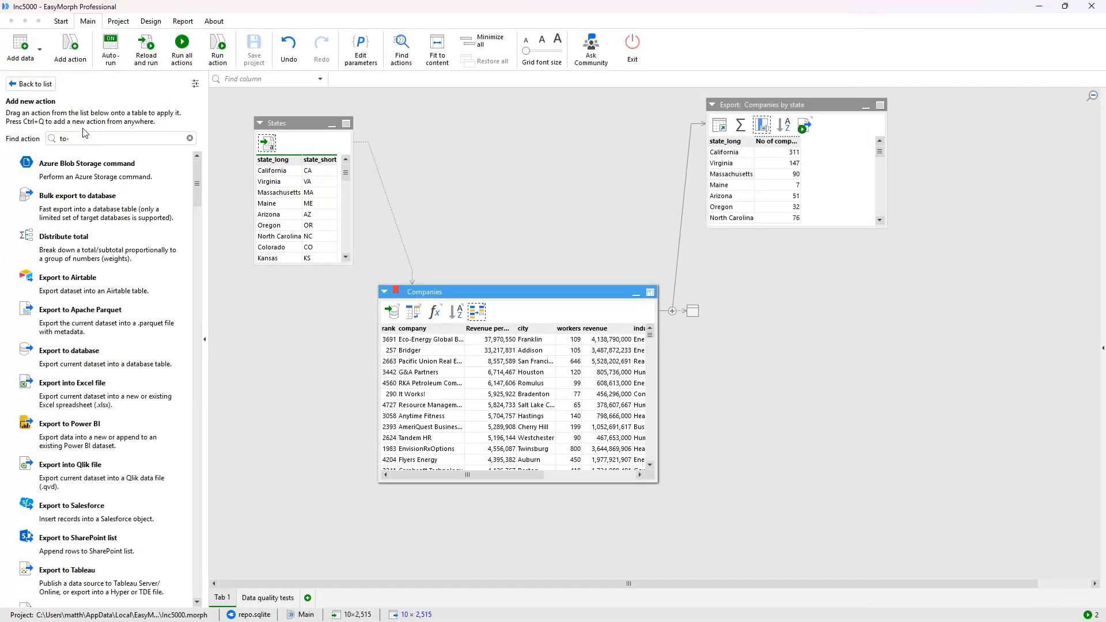
pyautogui.write('do')
pyautogui.moveTo(49, 167); pyautogui.dragTo(455, 312)
pyautogui.click(80, 193)
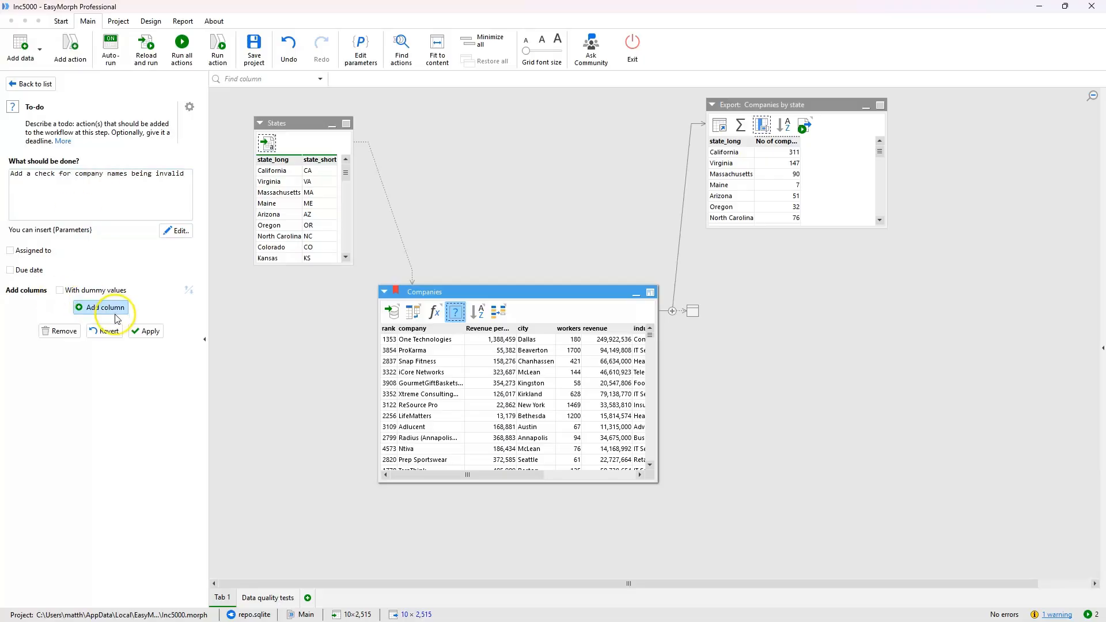
pyautogui.click(146, 331)
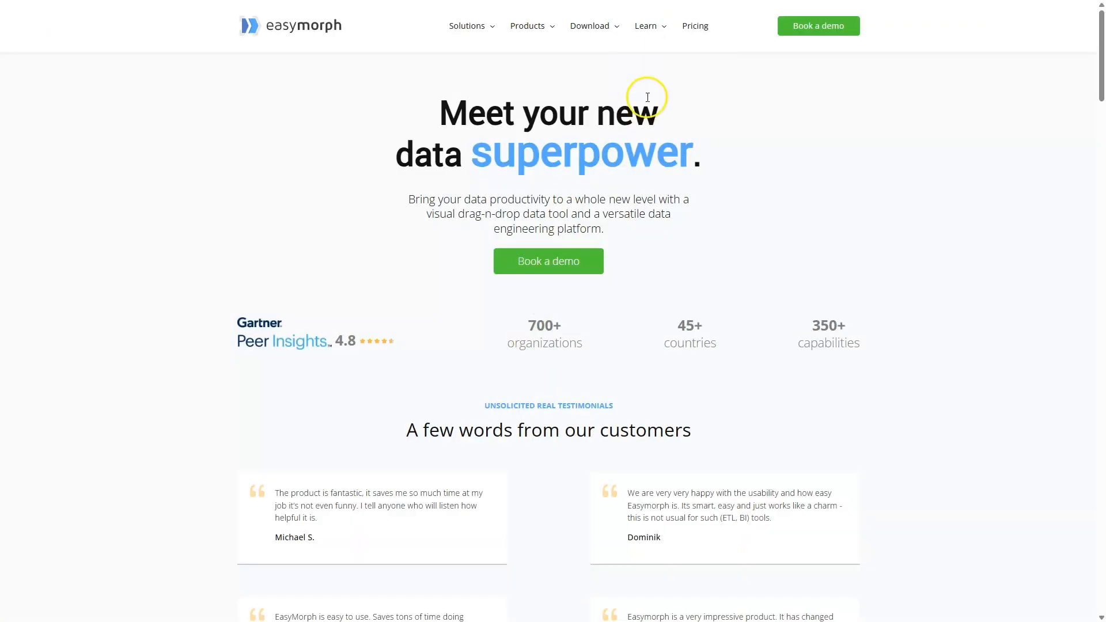
# - Switch to the EasyMorph website and open its Learn section
pyautogui.moveTo(673, 24)
pyautogui.click(668, 56)
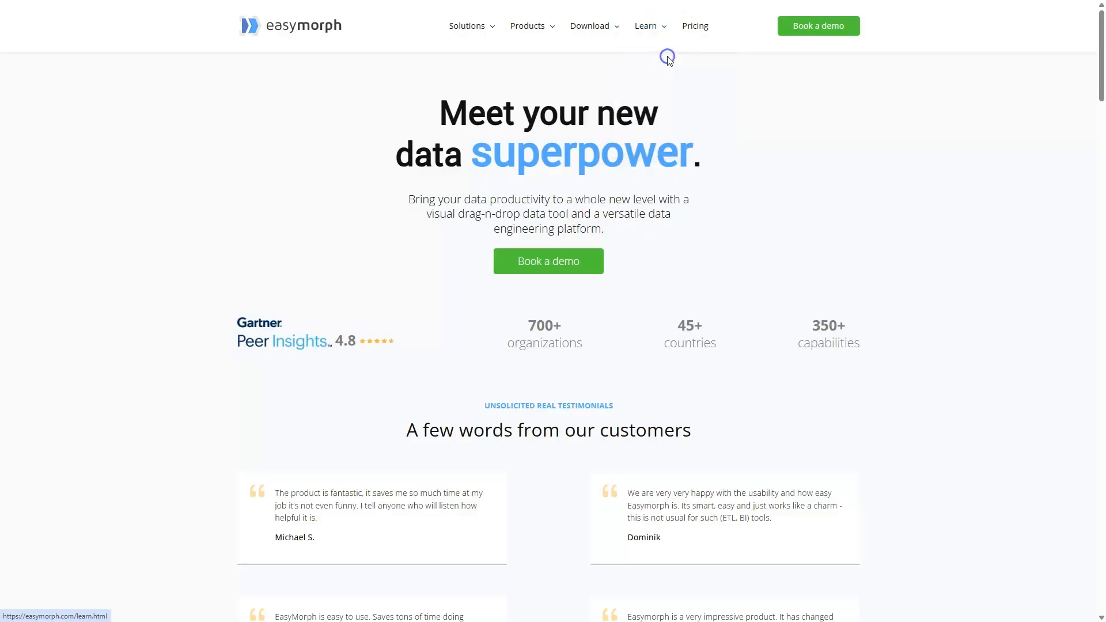